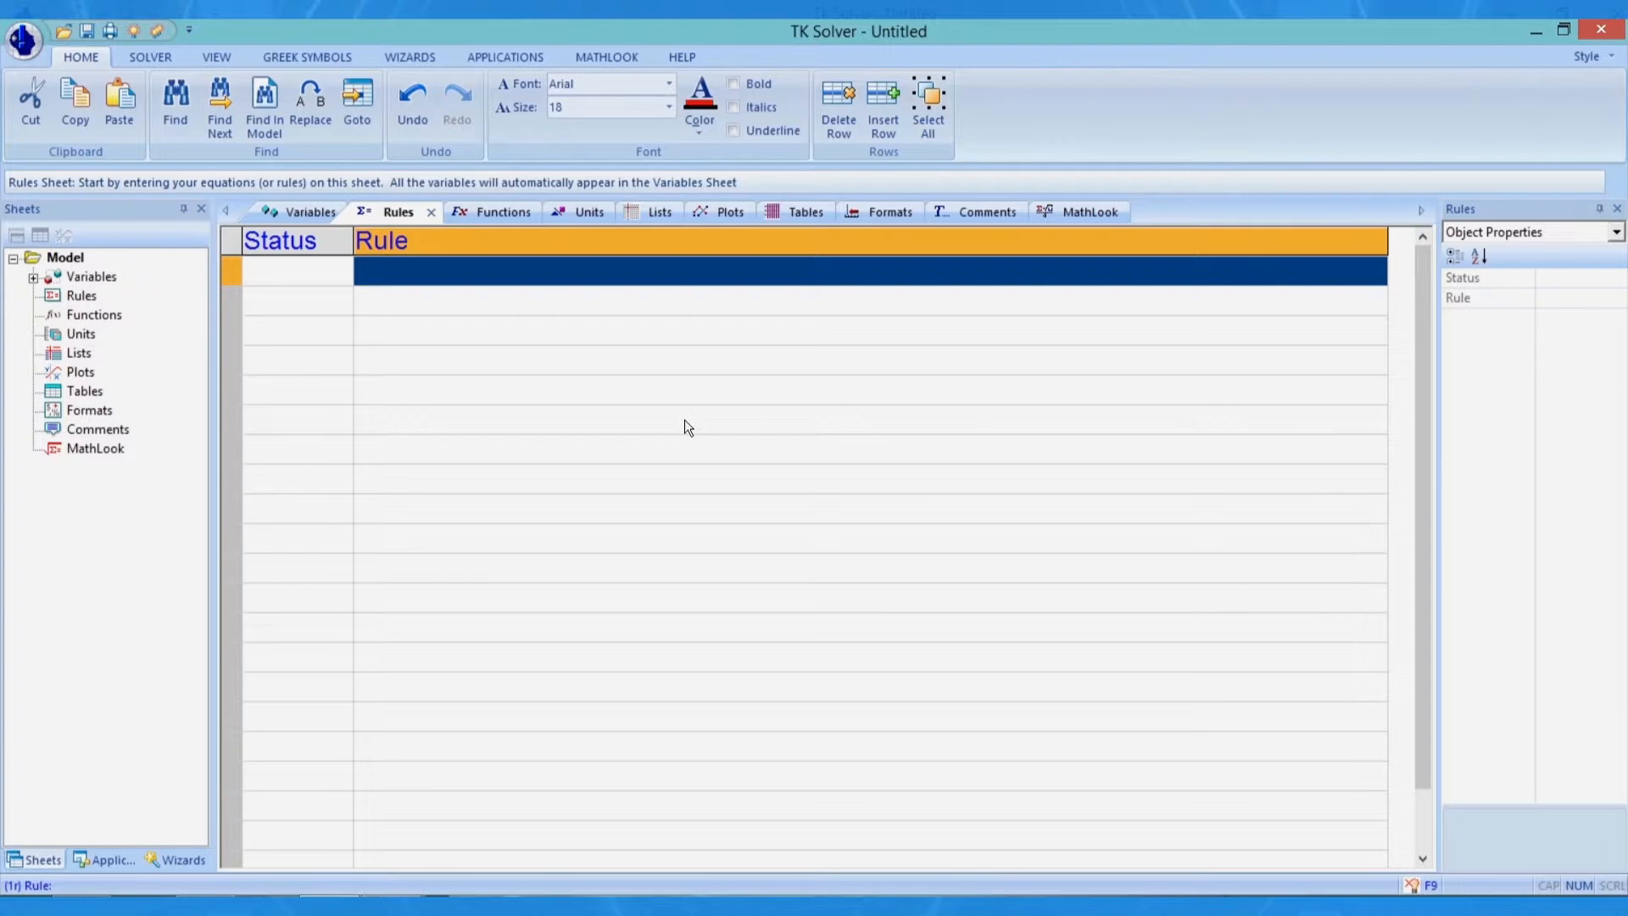
# - Enter the rule volume = length * width * height in the first row of the Rules sheet
pyautogui.write('volume = length')
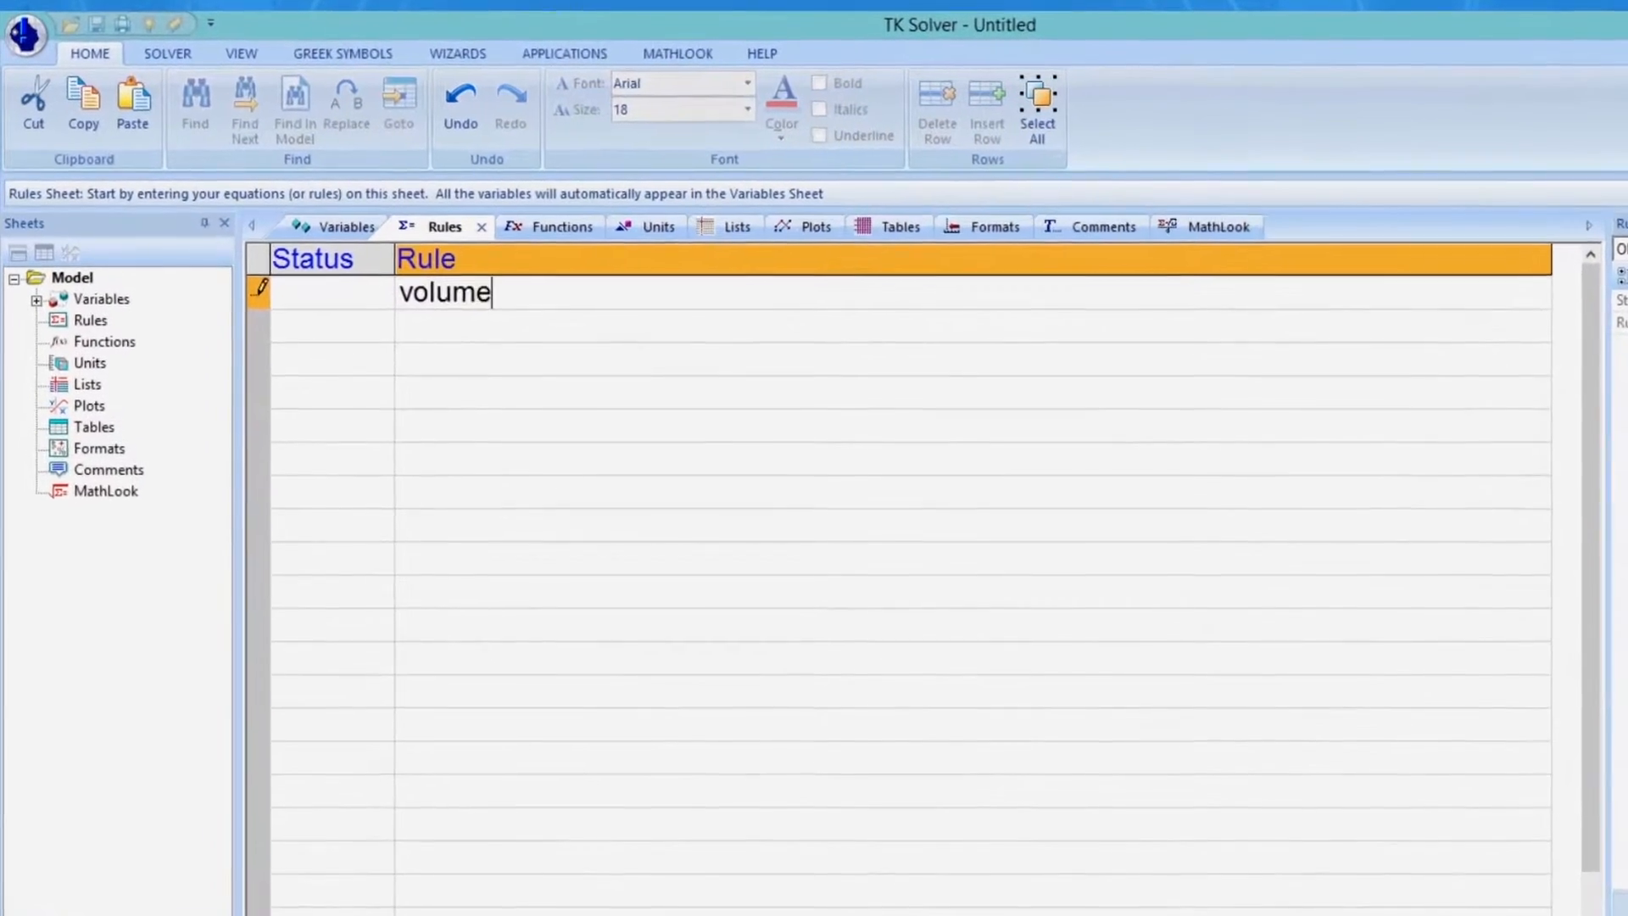
pyautogui.write(' * width')
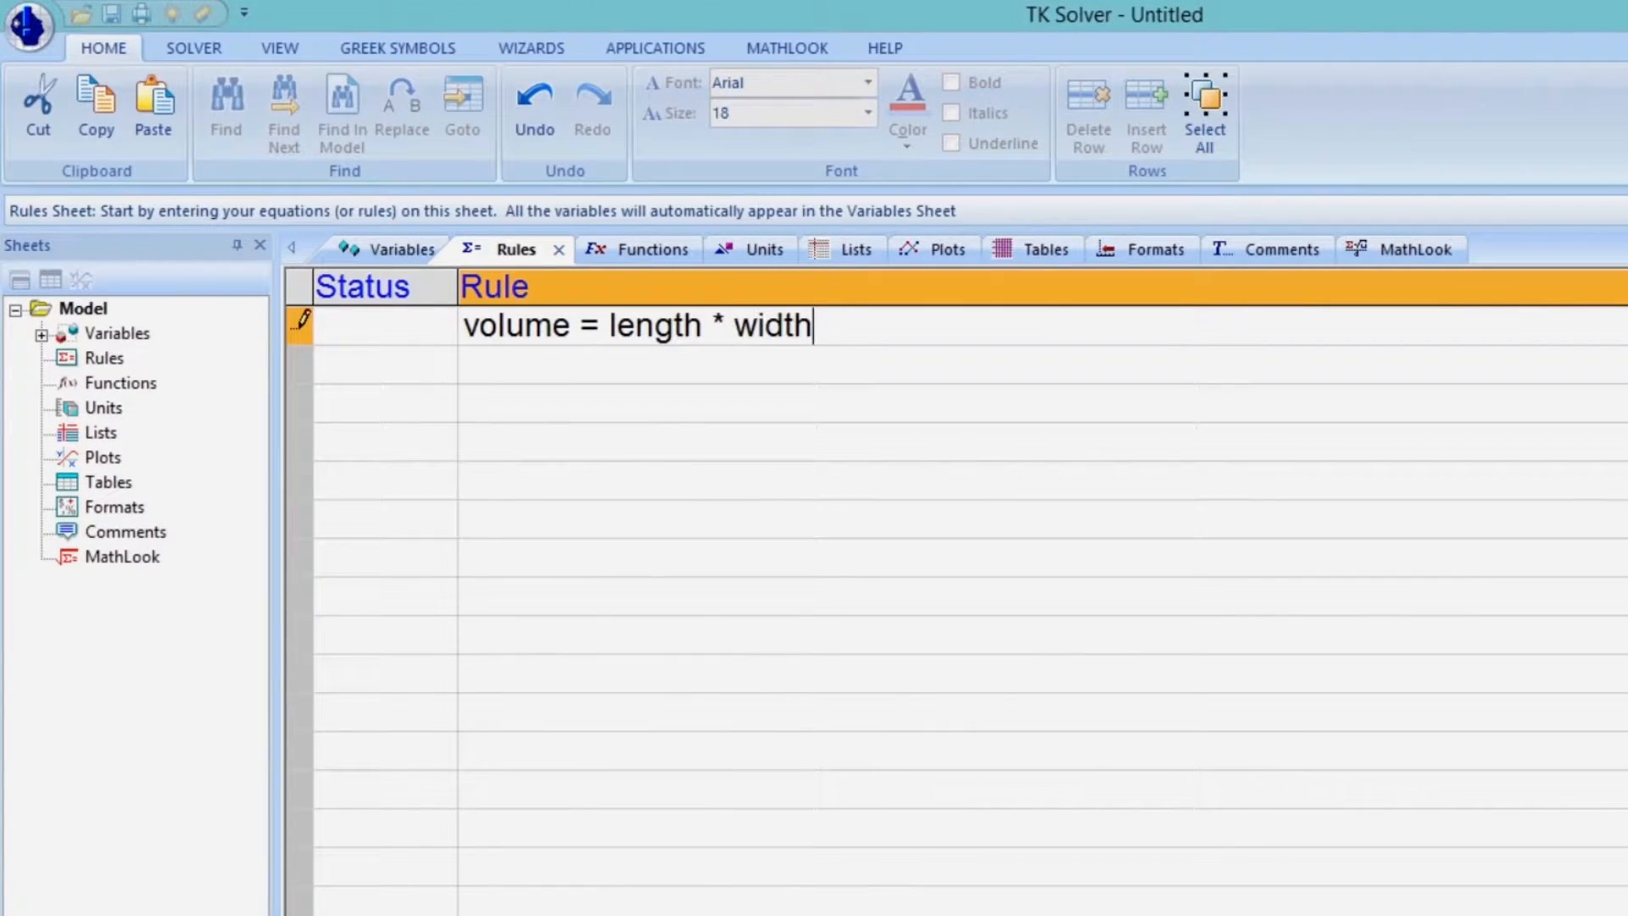
pyautogui.write(' * height')
pyautogui.click(849, 333)
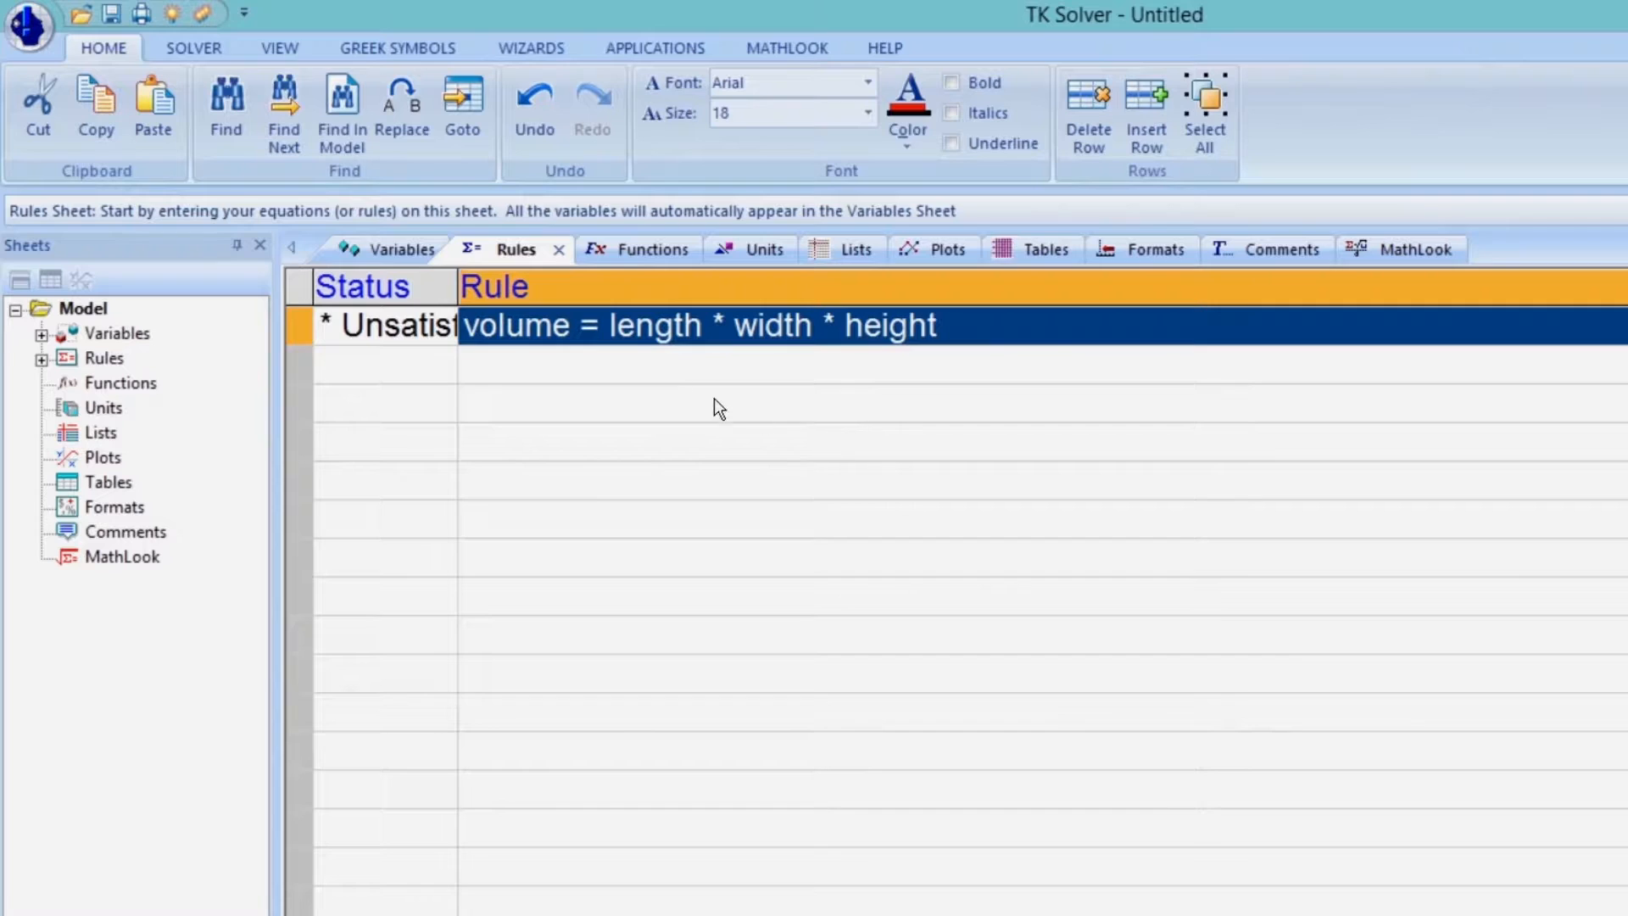
# - Enter the input values 24 for volume, 4 for length and 2 for width in the Variables sheet
pyautogui.click(405, 254)
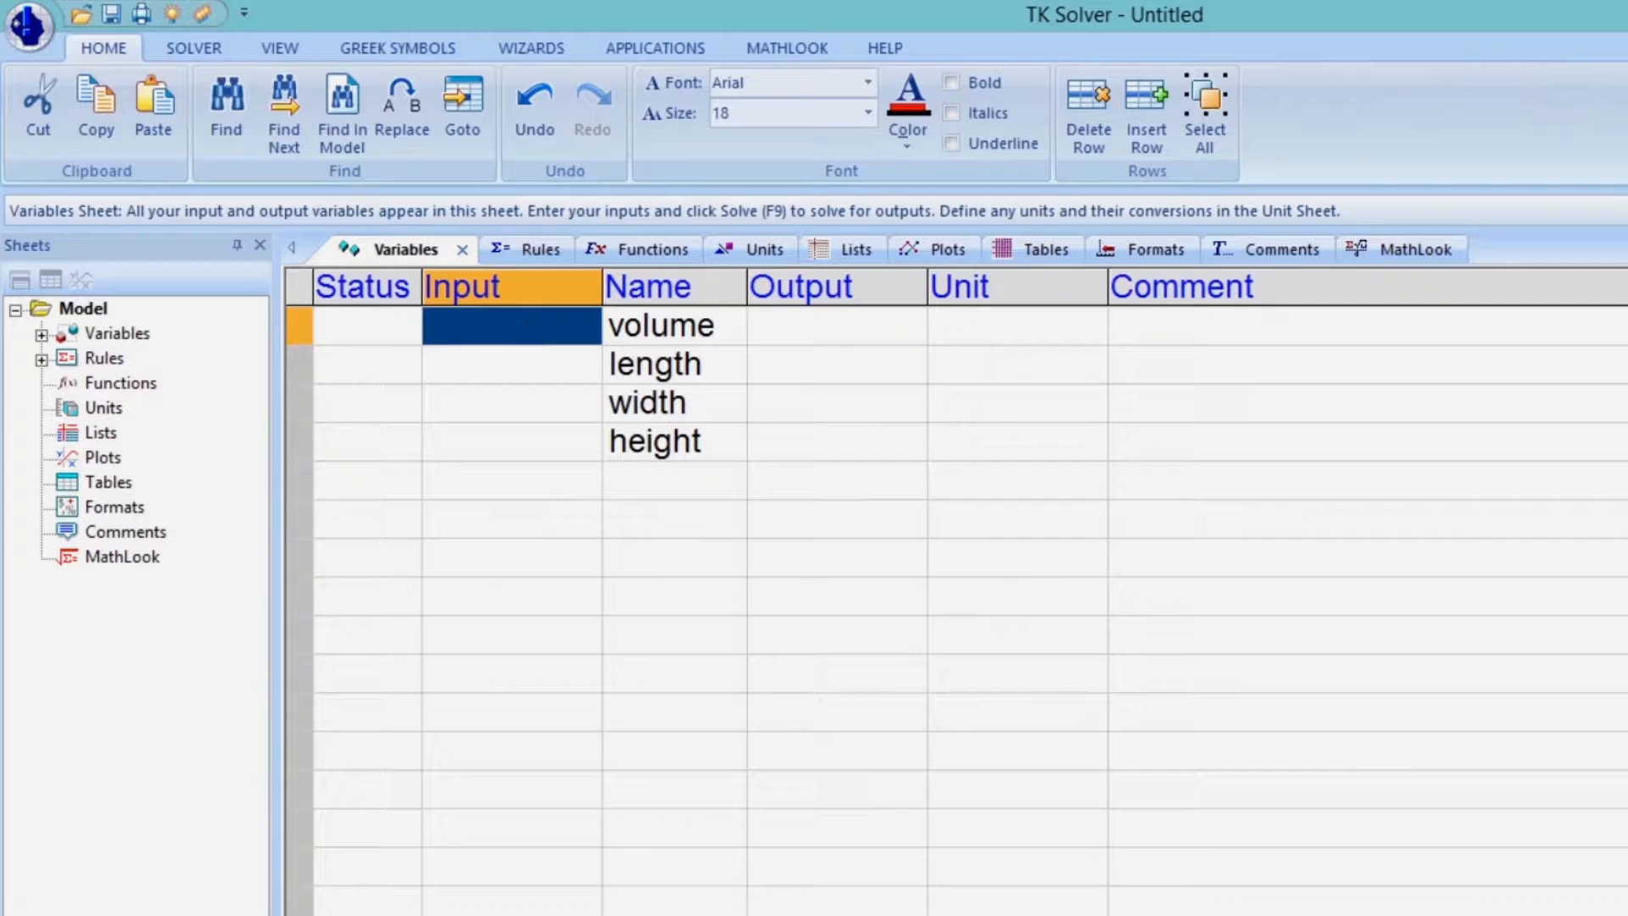
pyautogui.write('24')
pyautogui.press('Return')
pyautogui.press('Down')
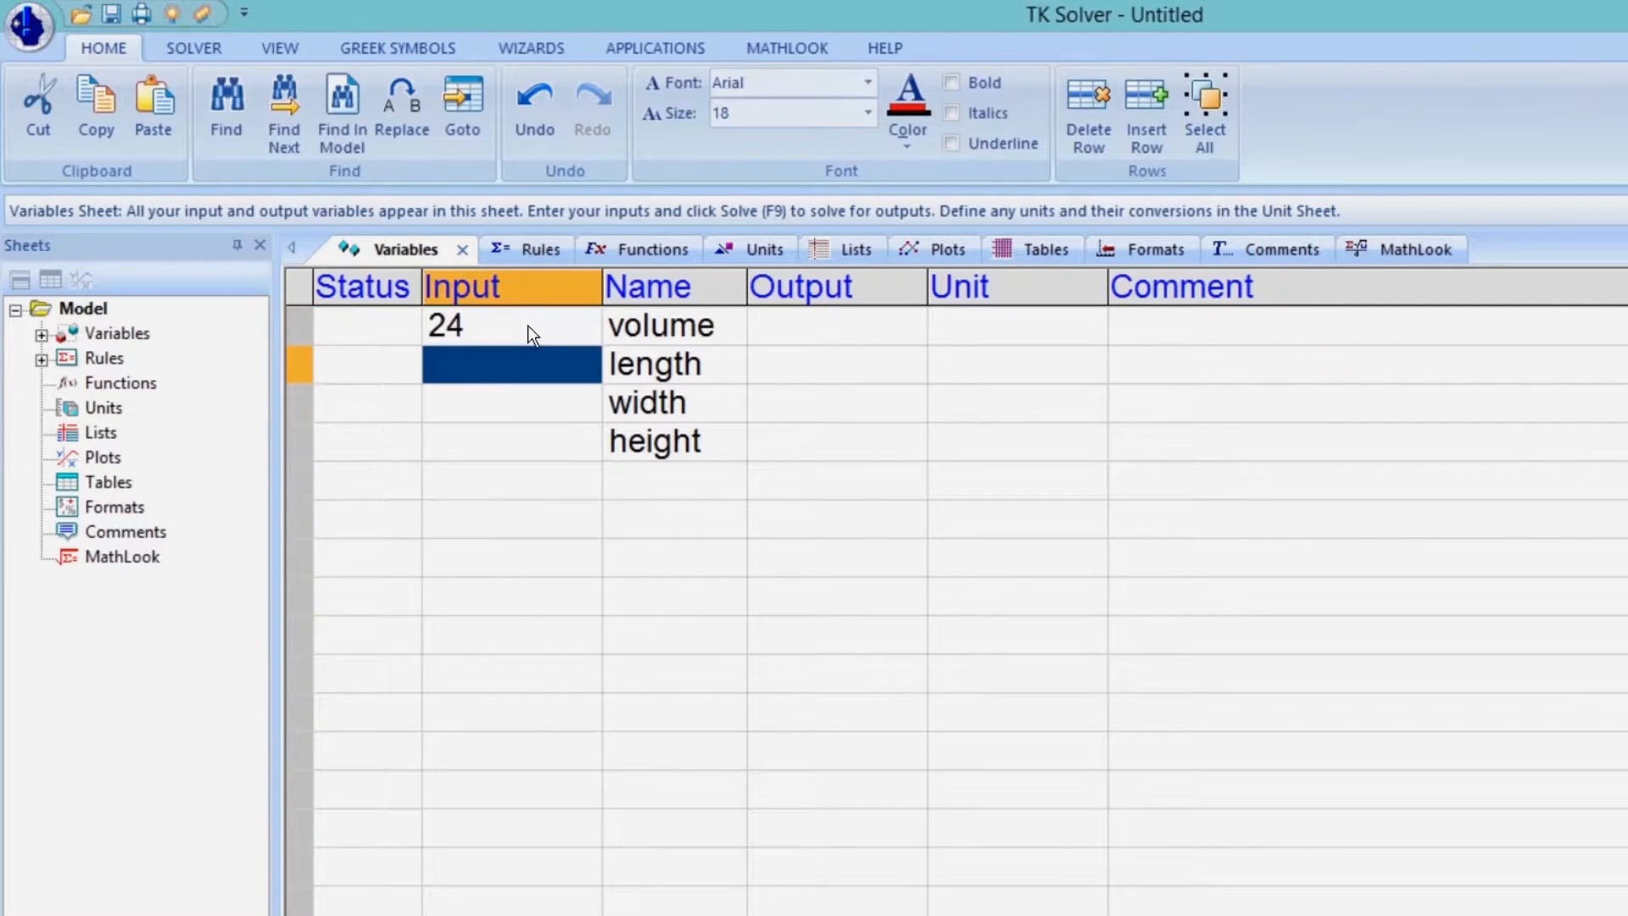
pyautogui.write('4')
pyautogui.press('Return')
pyautogui.press('Down')
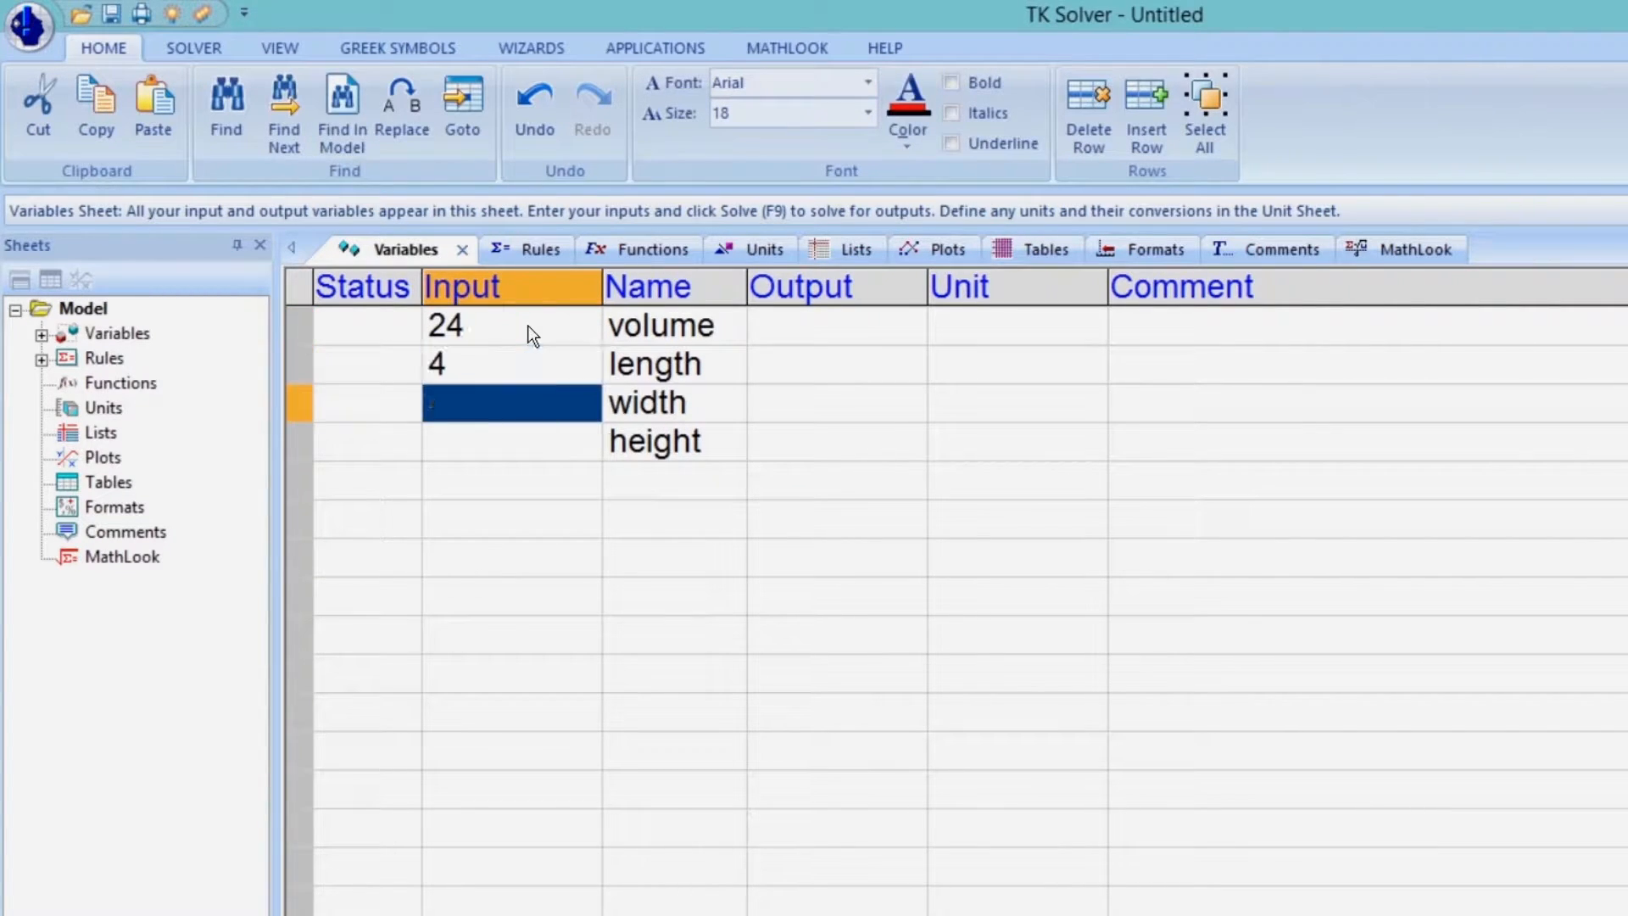
pyautogui.write('2')
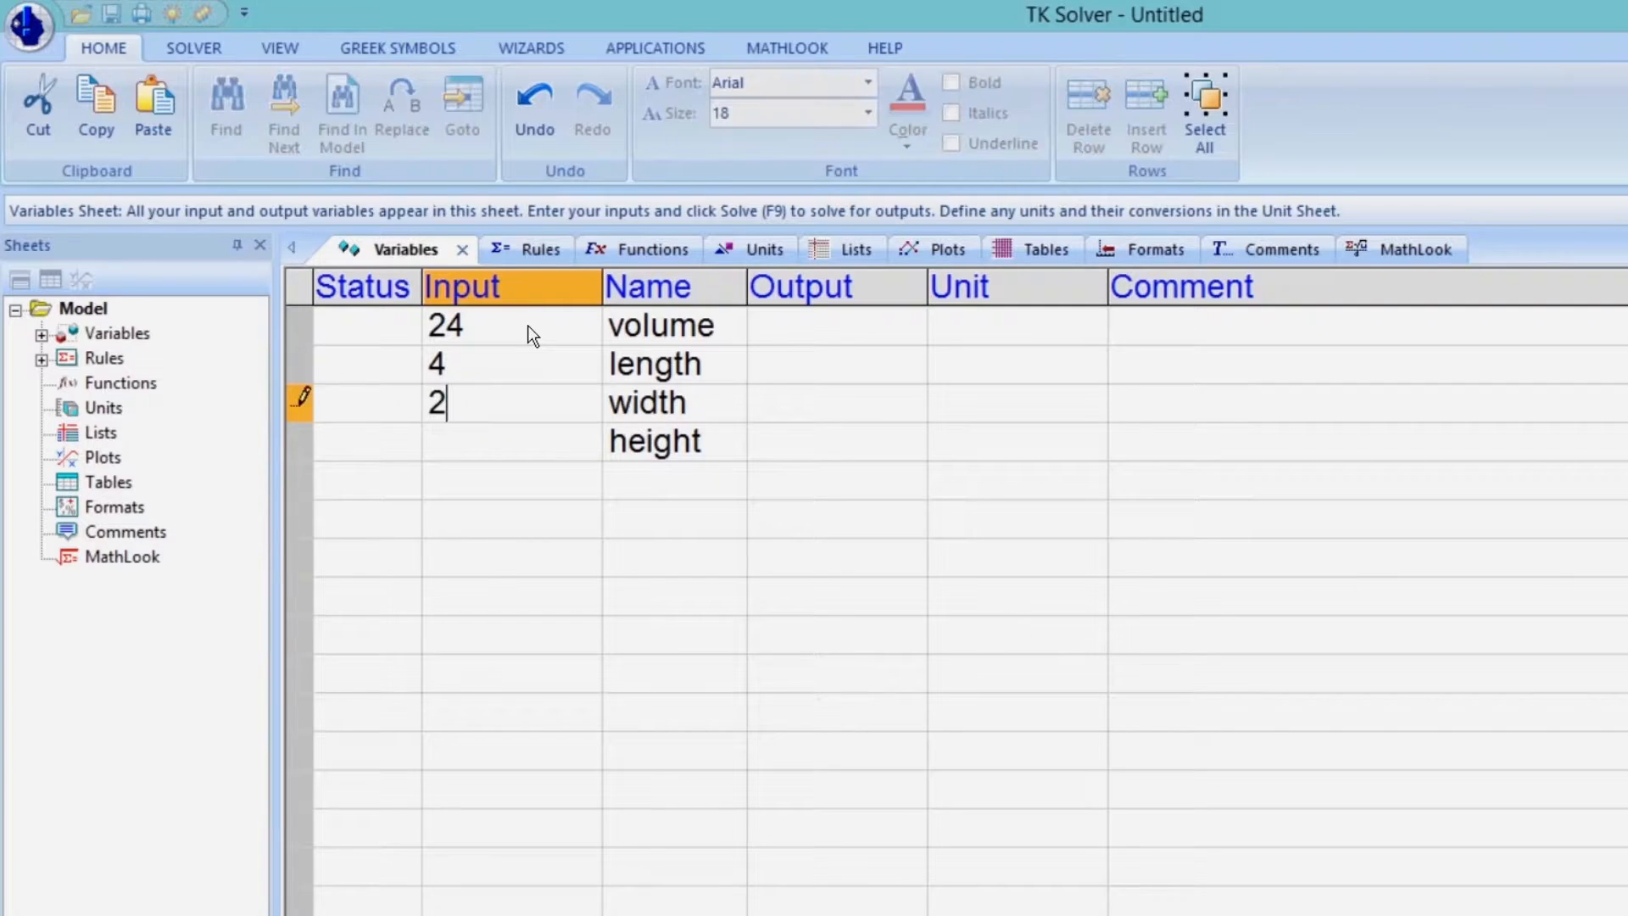
pyautogui.press('Return')
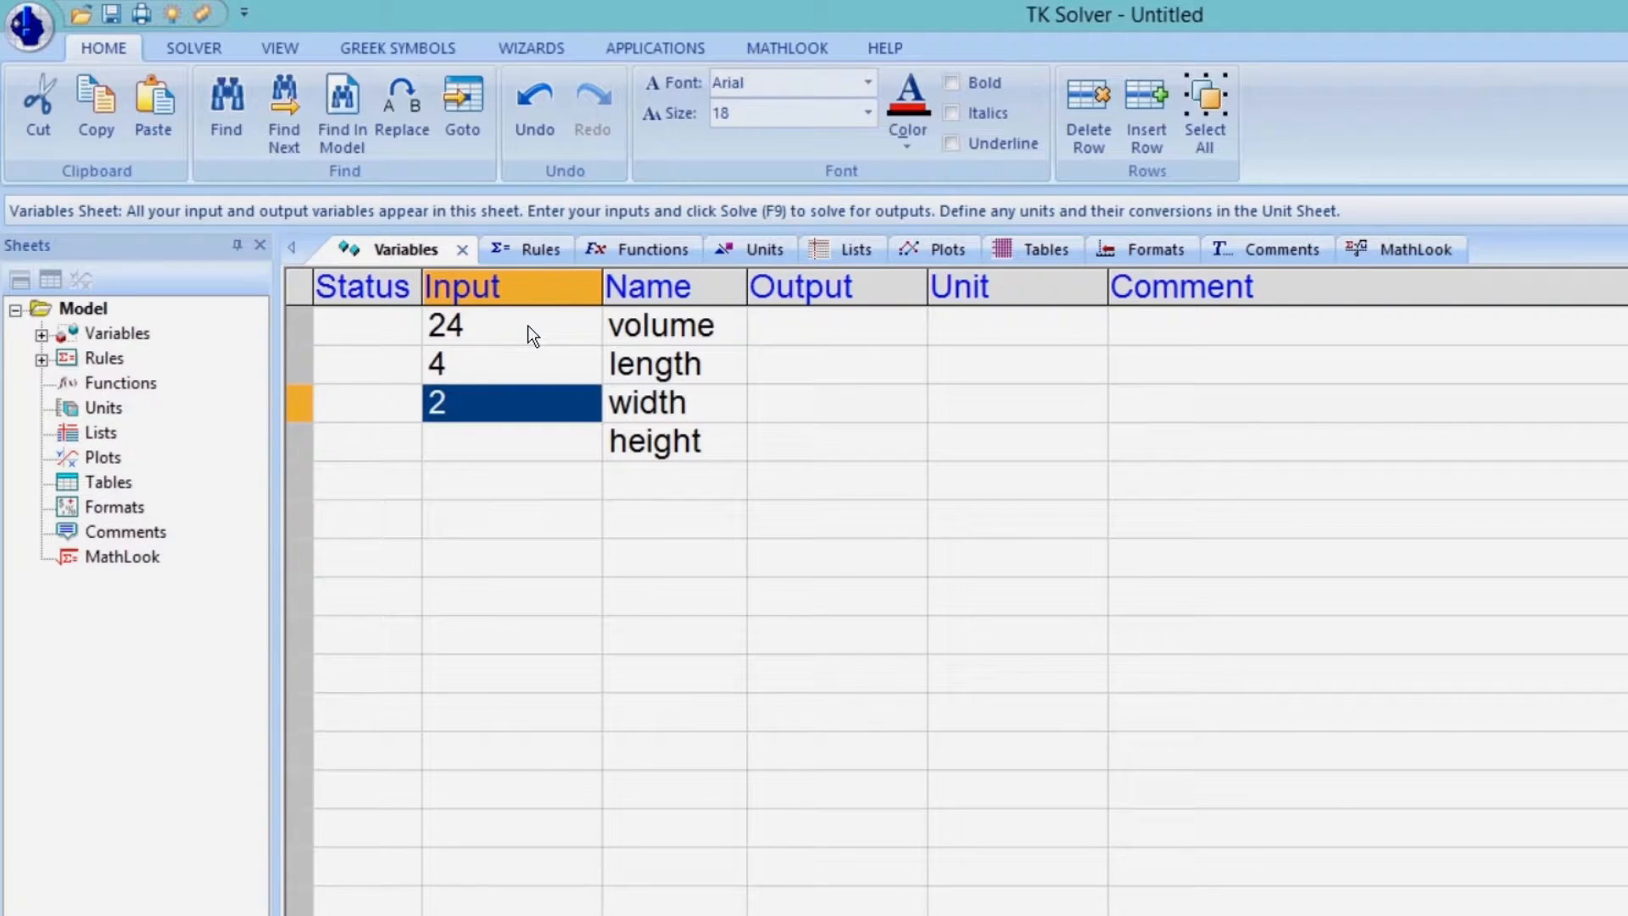
# - Run a direct solve to calculate the height, and select its output value
pyautogui.click(215, 53)
pyautogui.click(28, 120)
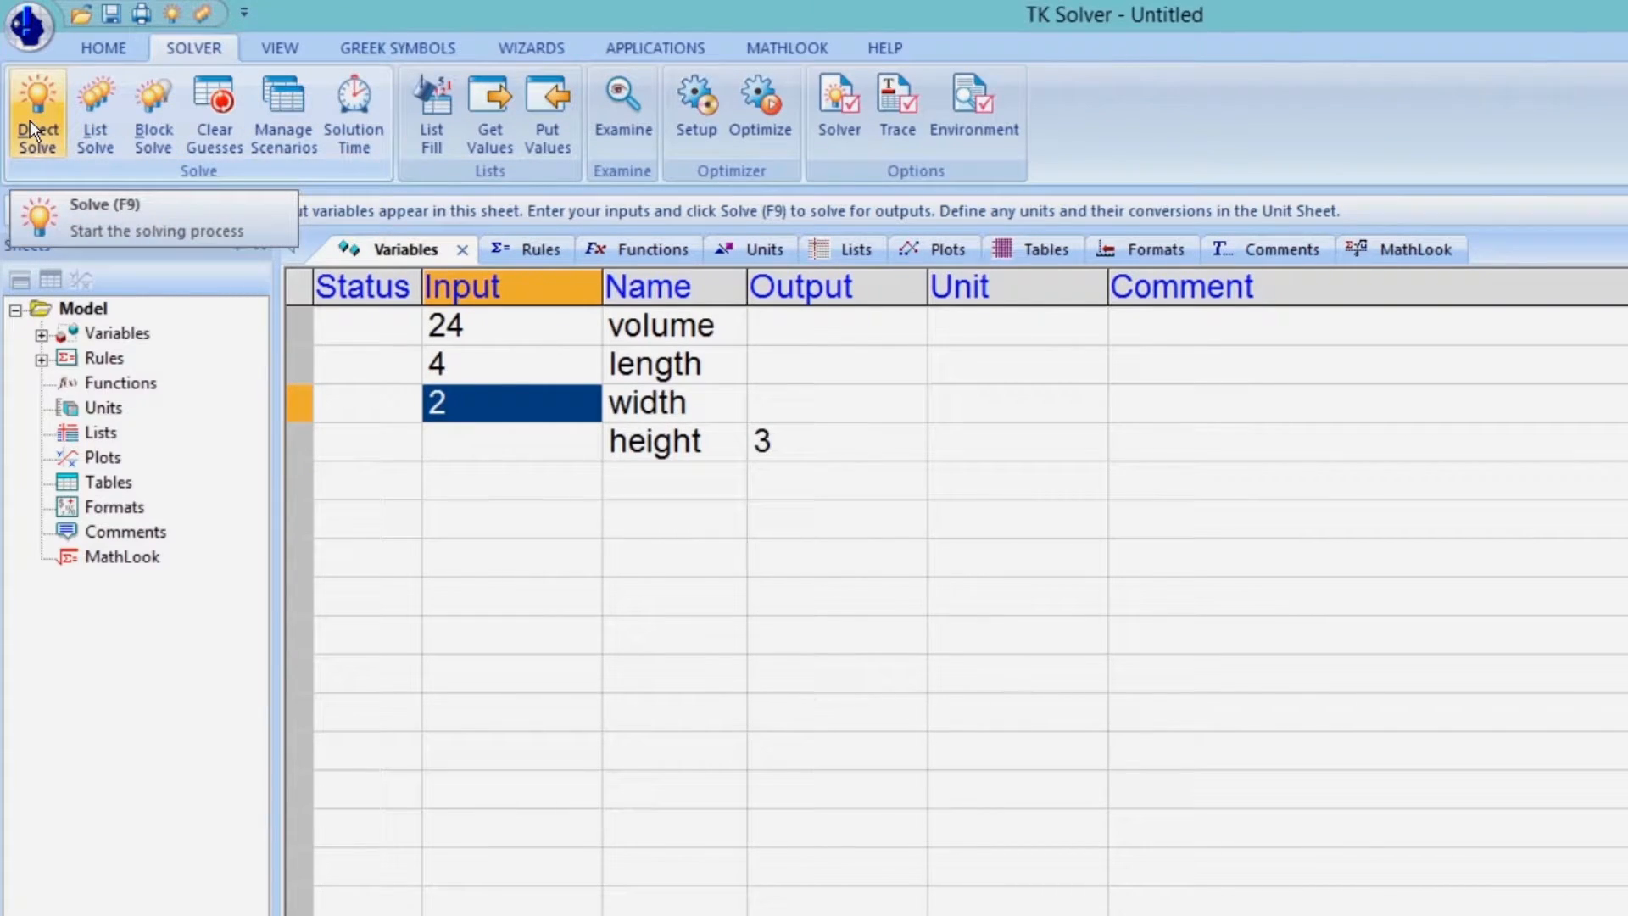
pyautogui.click(829, 455)
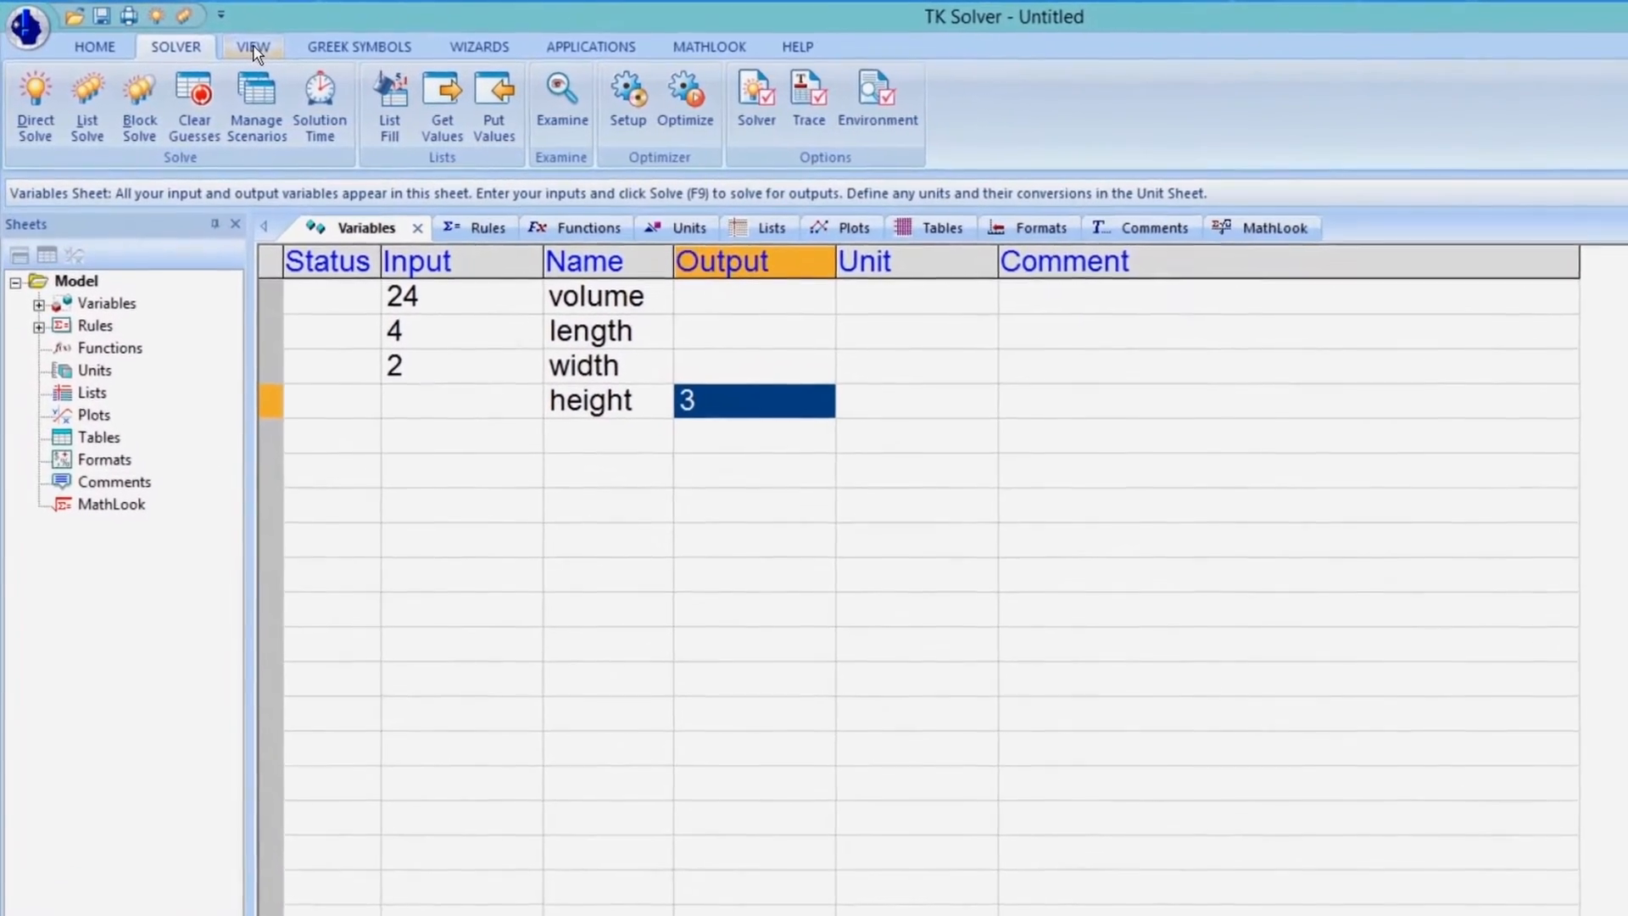
# - Hide the Sheet, Wizards and Applications Explorers to give the sheets more room
pyautogui.click(253, 48)
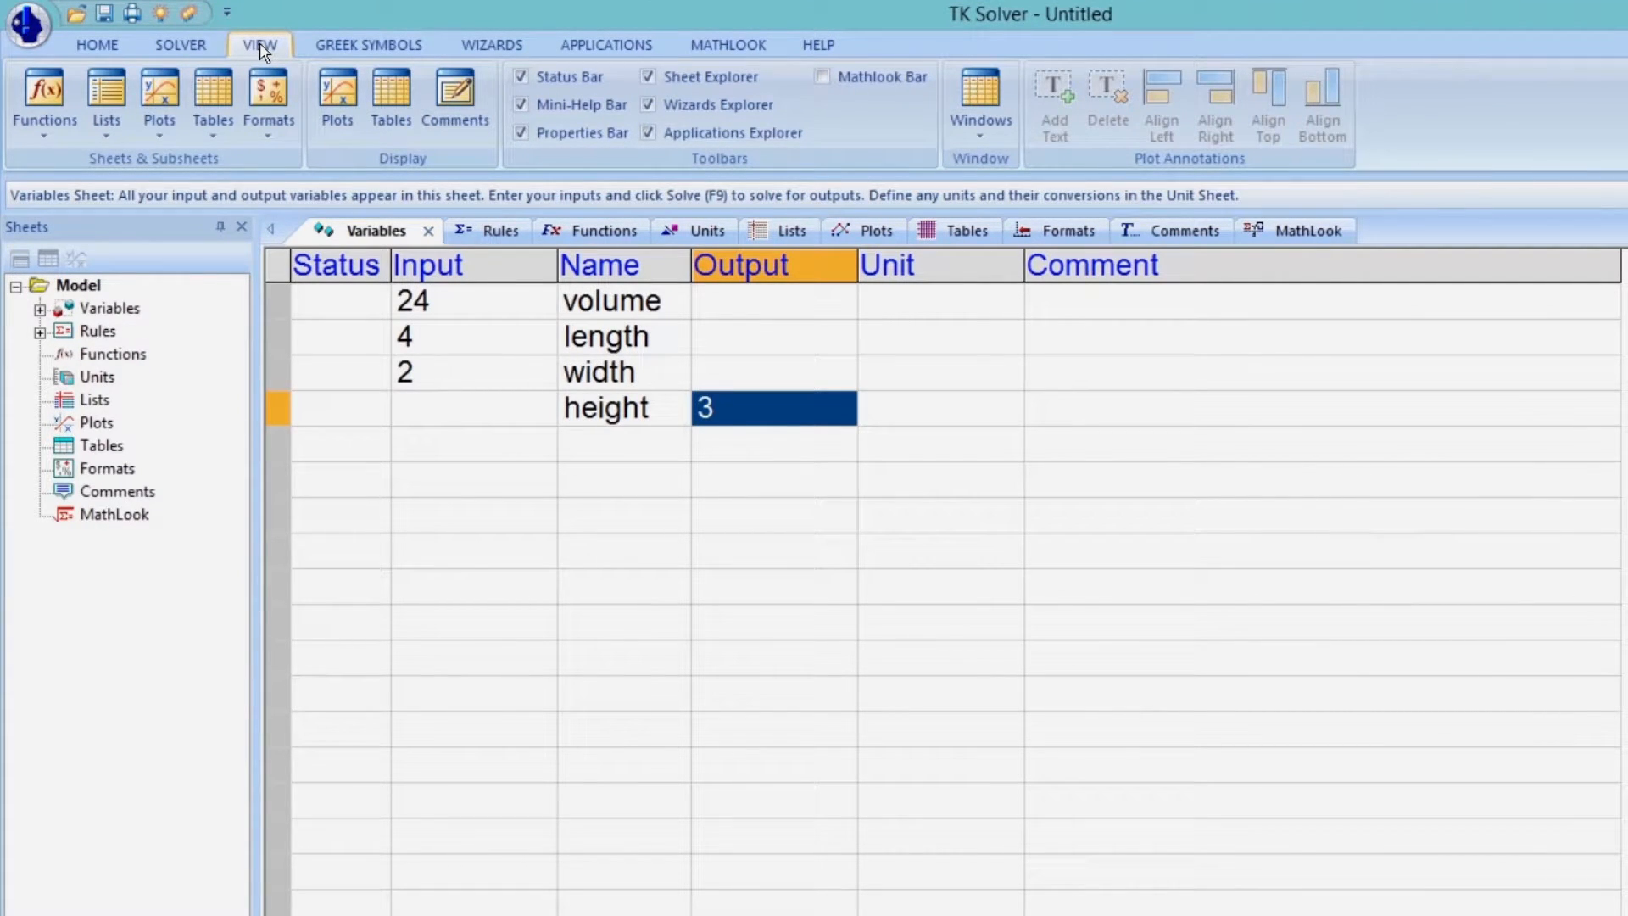
pyautogui.click(647, 76)
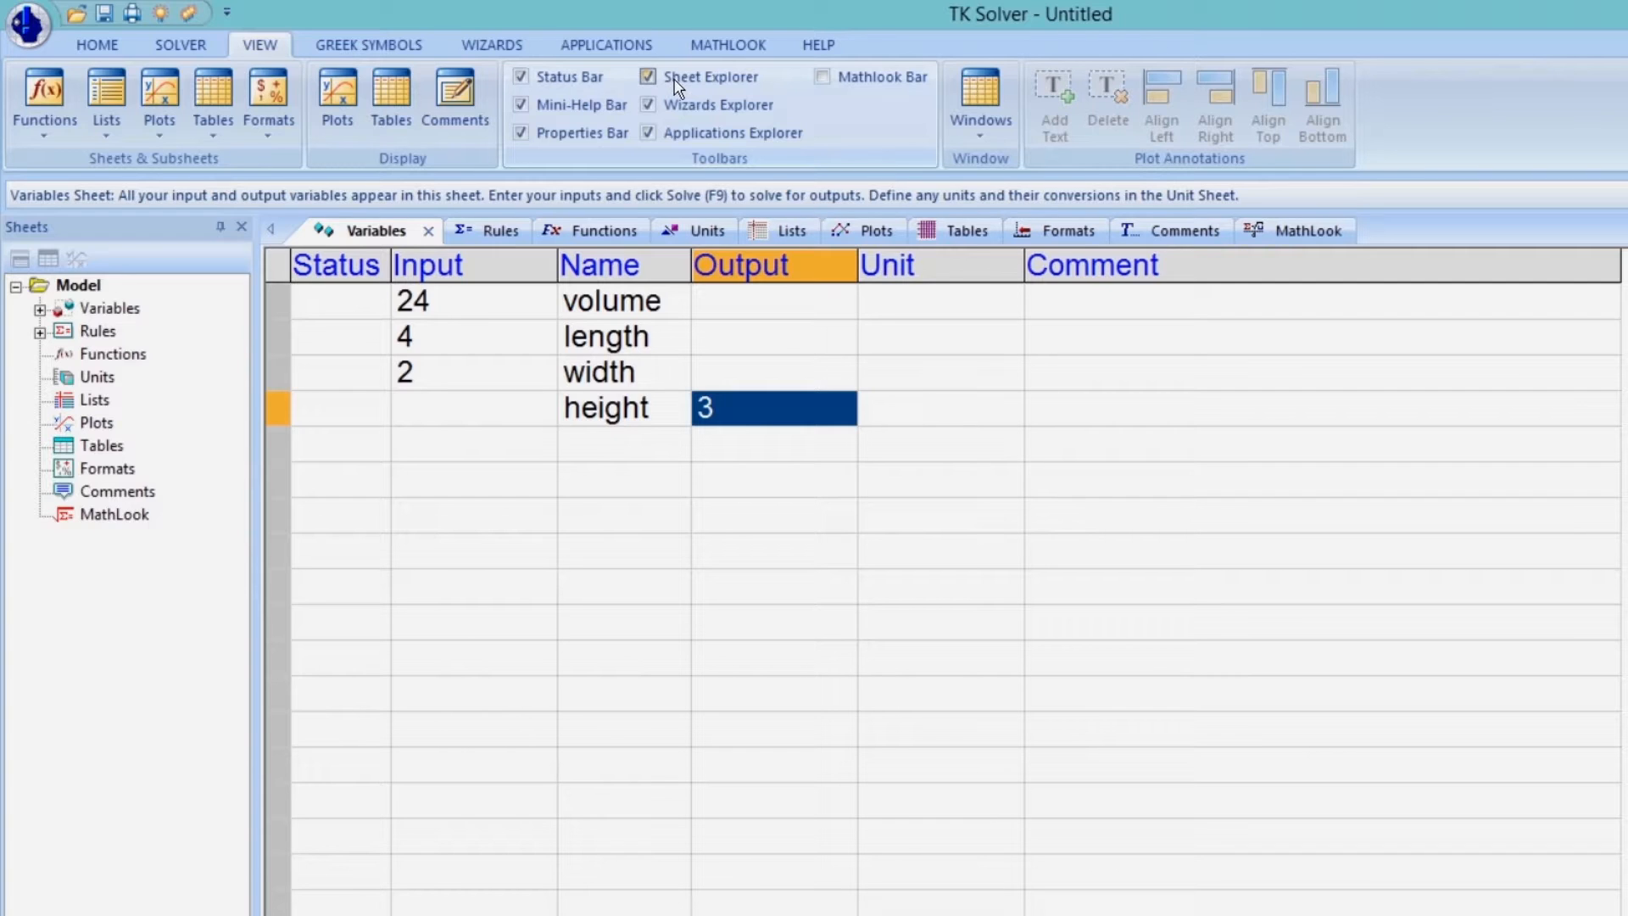
pyautogui.click(647, 132)
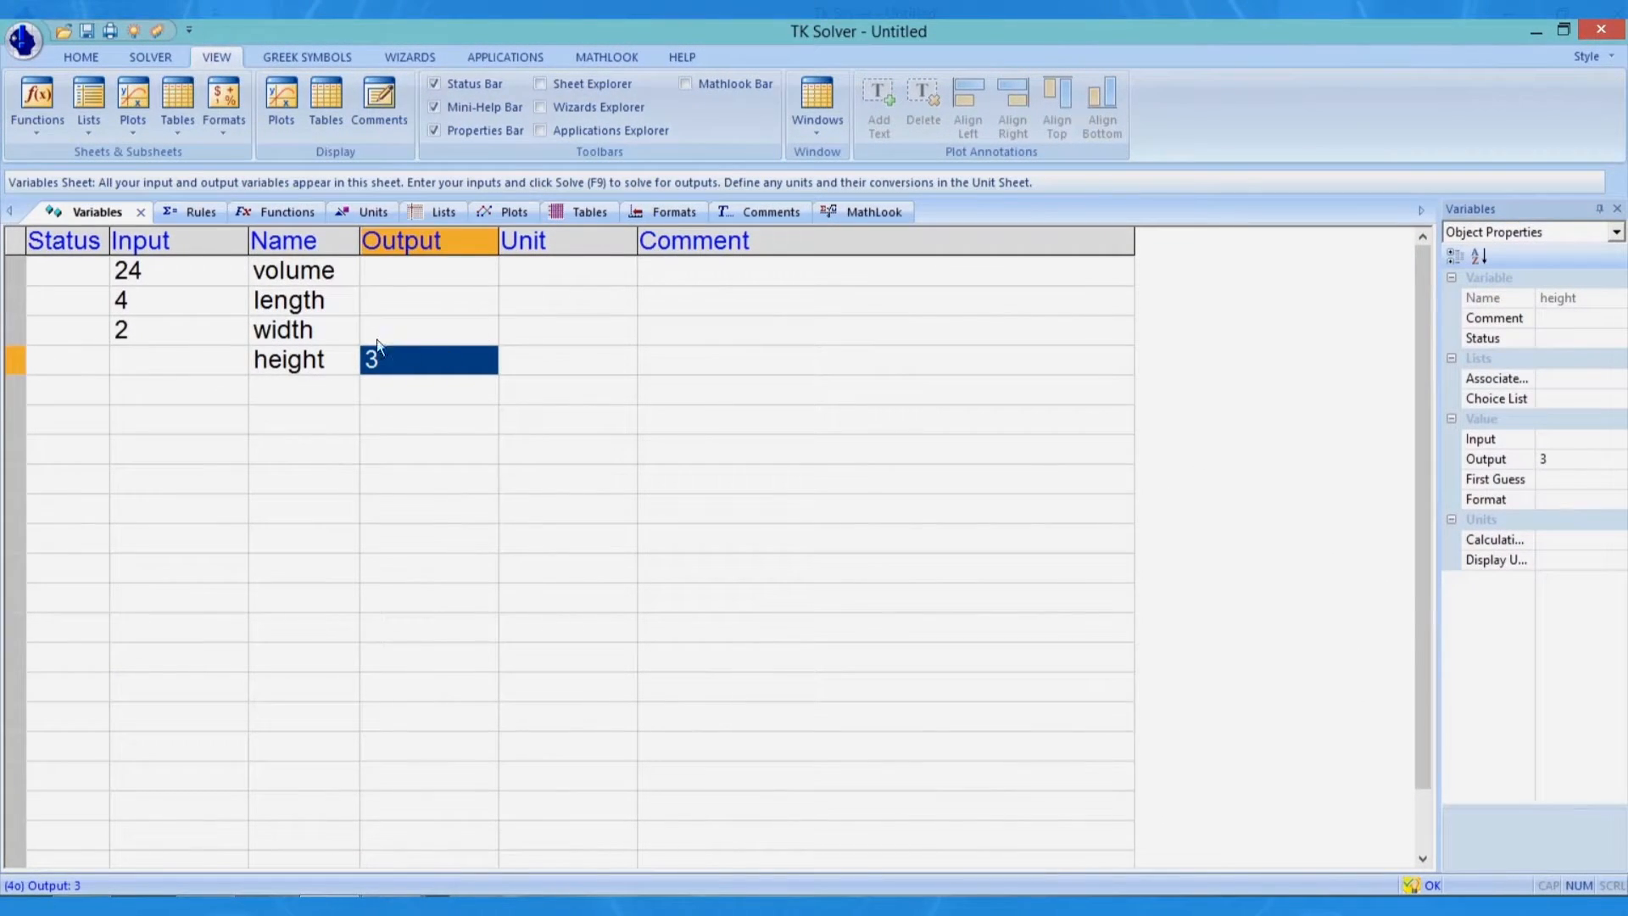
# - Split the workspace so that the Variables sheet and the Rules sheet are shown side by side
pyautogui.click(194, 211)
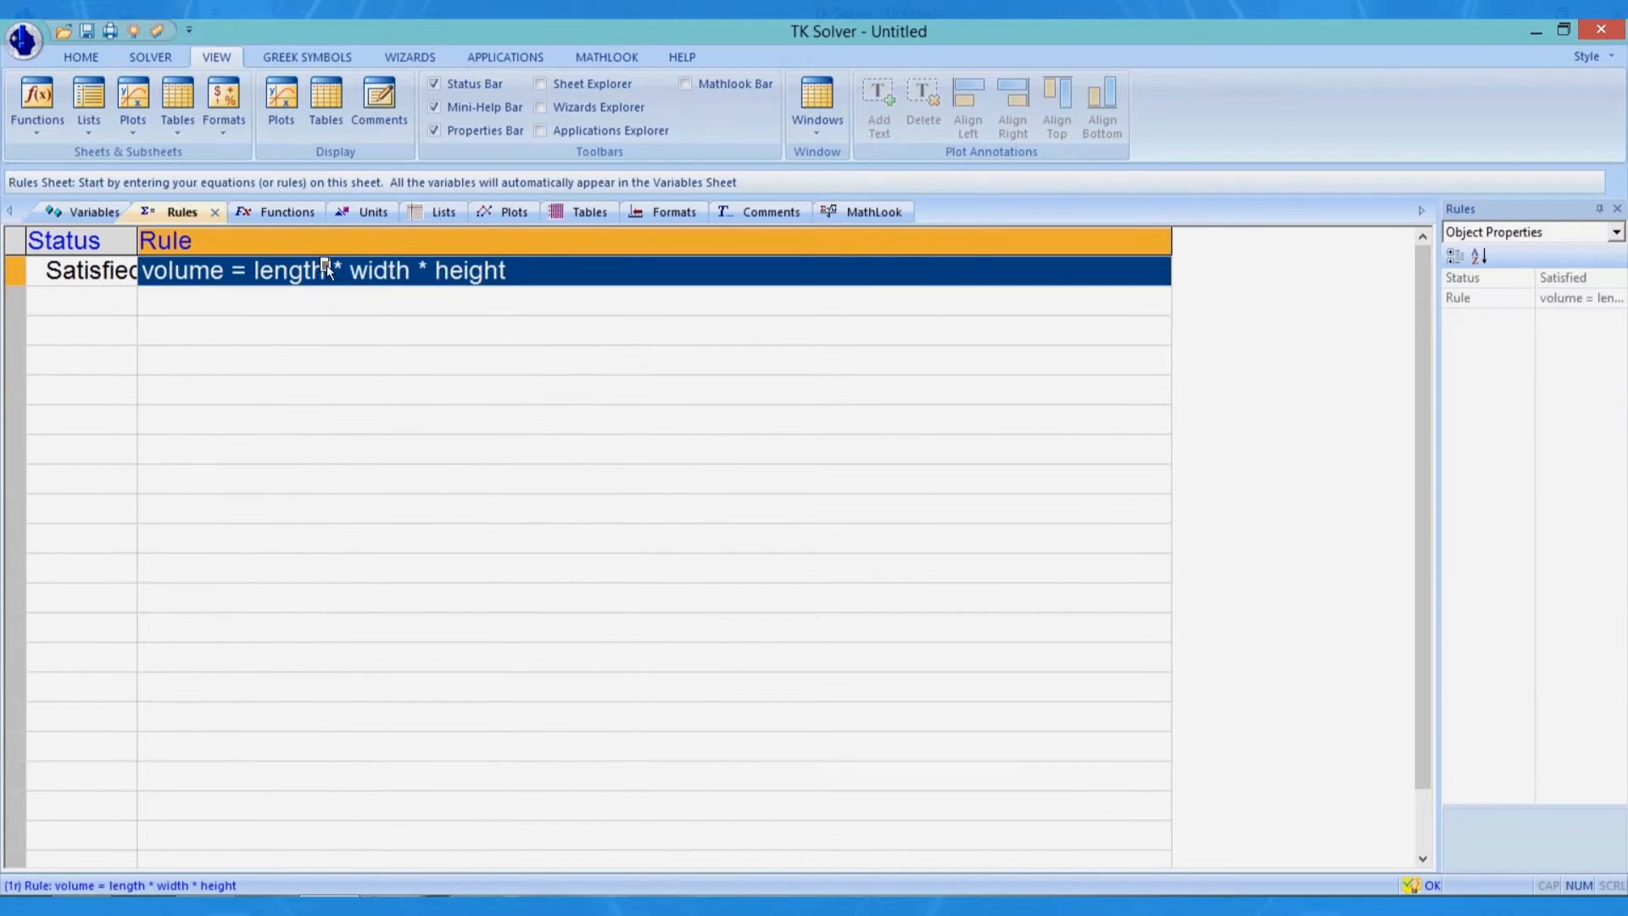
pyautogui.moveTo(665, 390); pyautogui.dragTo(665, 391)
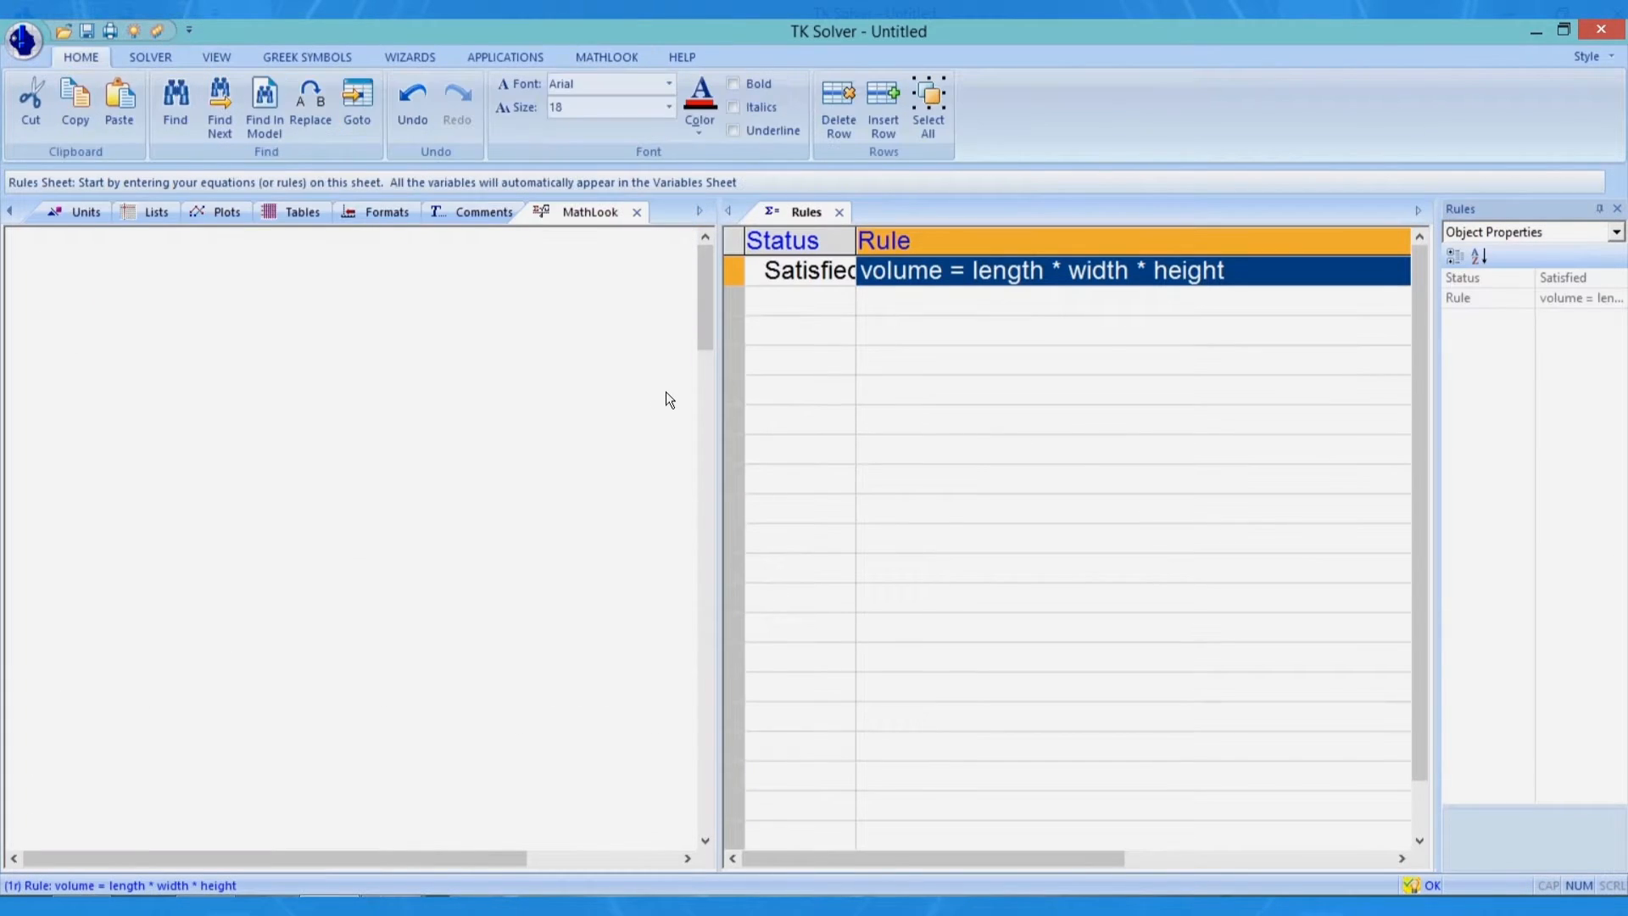
pyautogui.click(43, 217)
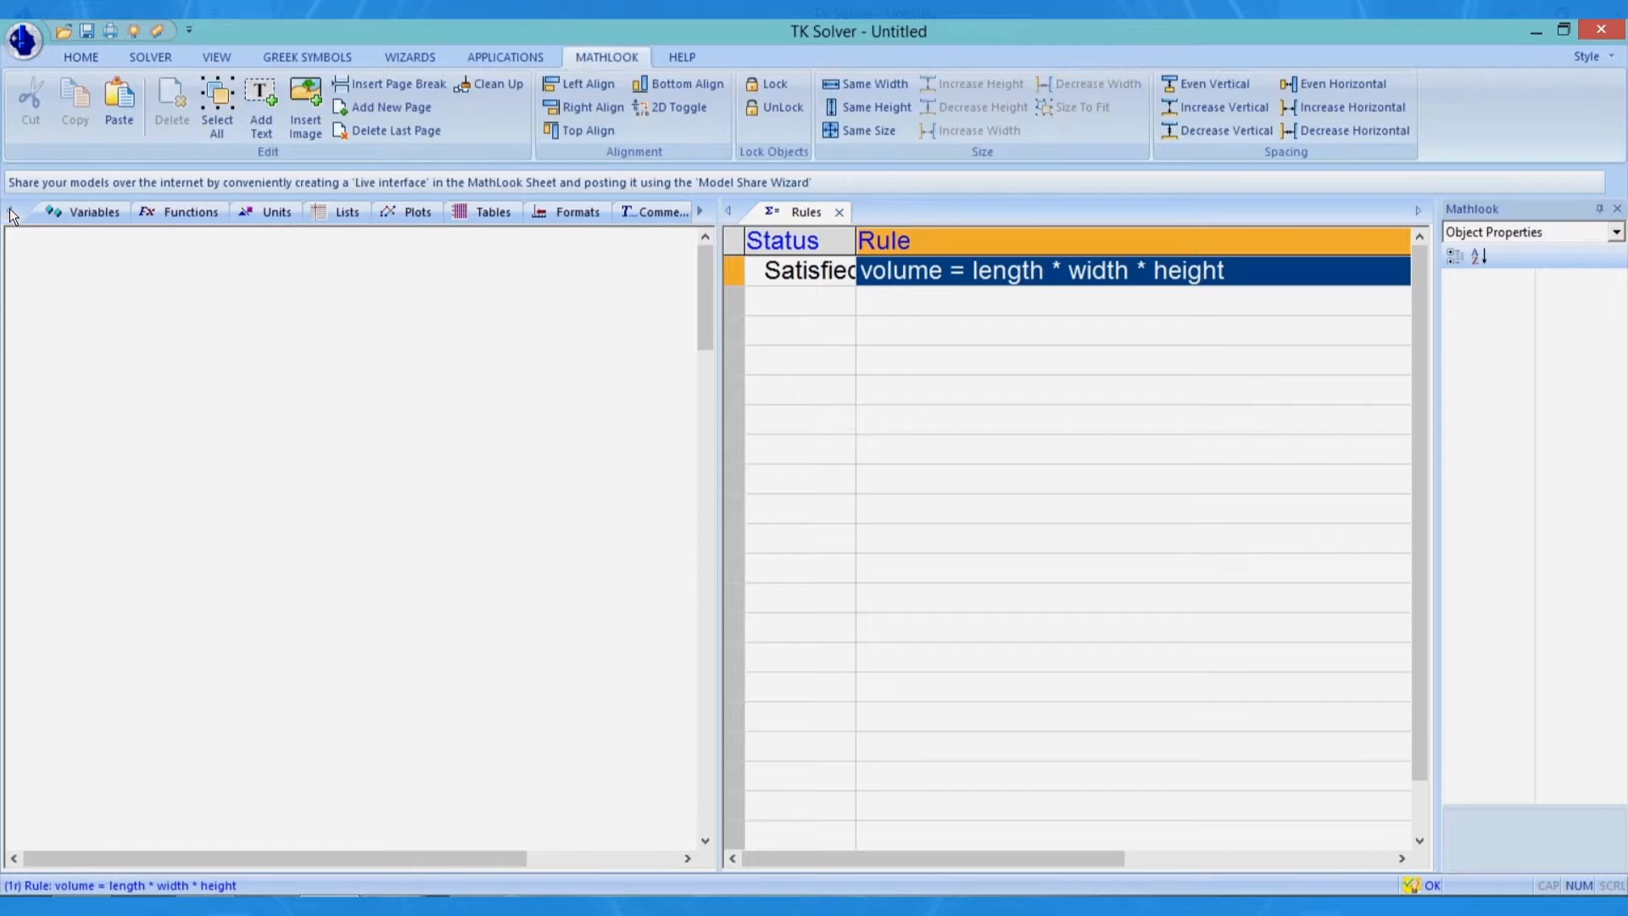
pyautogui.click(49, 207)
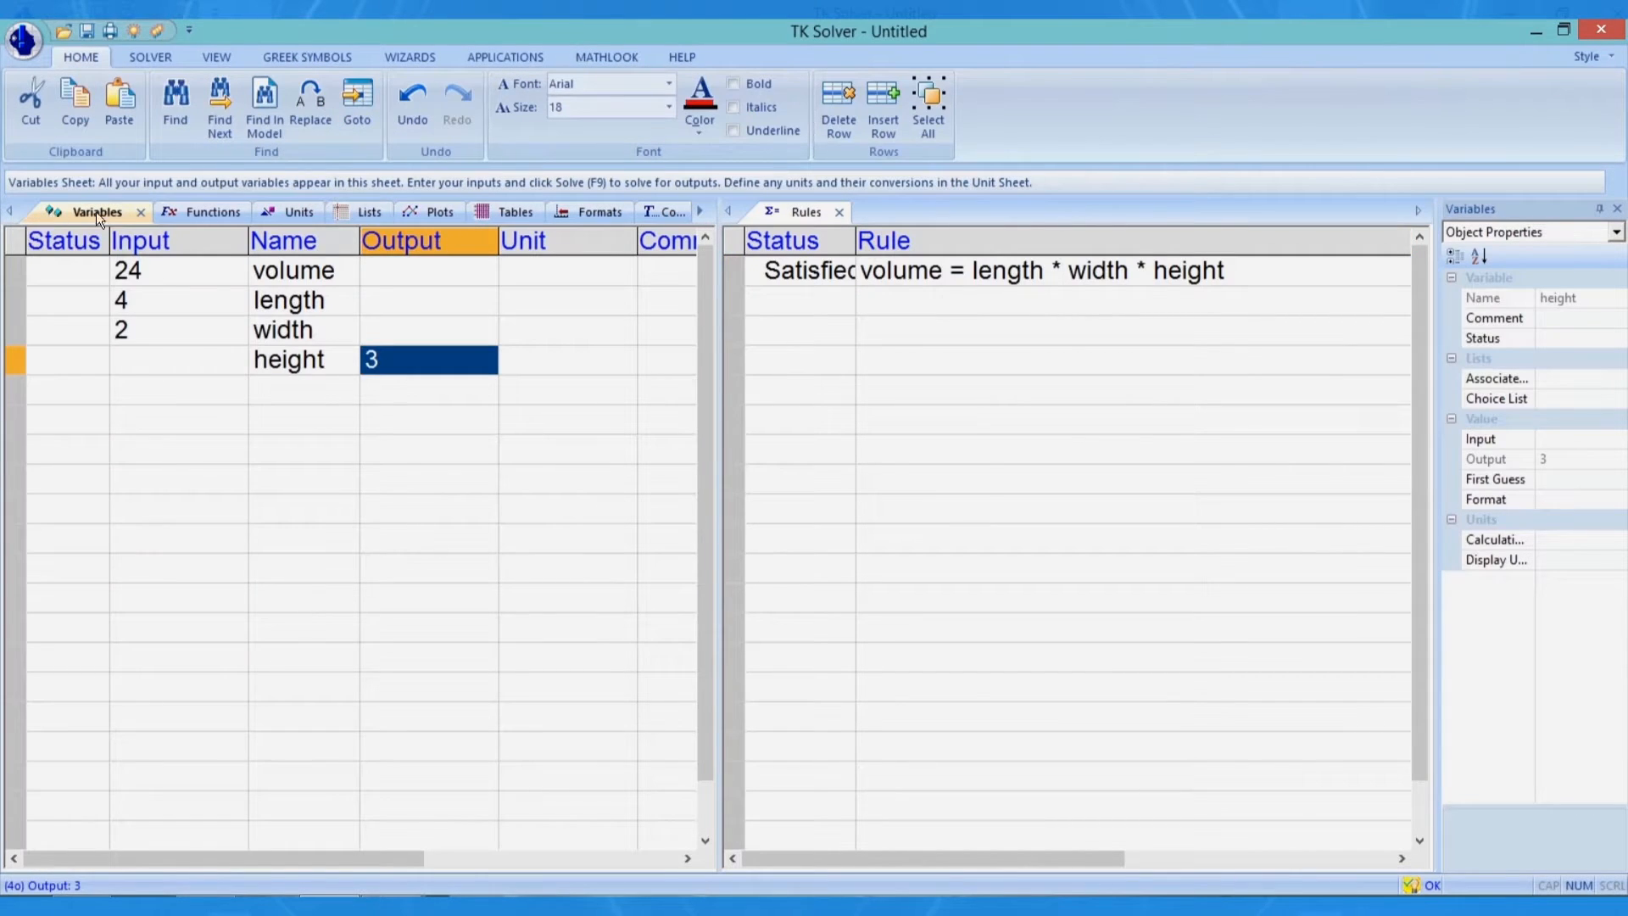
# - Add the rule area = 4*length*height + 2*width*height below the volume rule and widen the Rules sheet's Status column
pyautogui.click(908, 307)
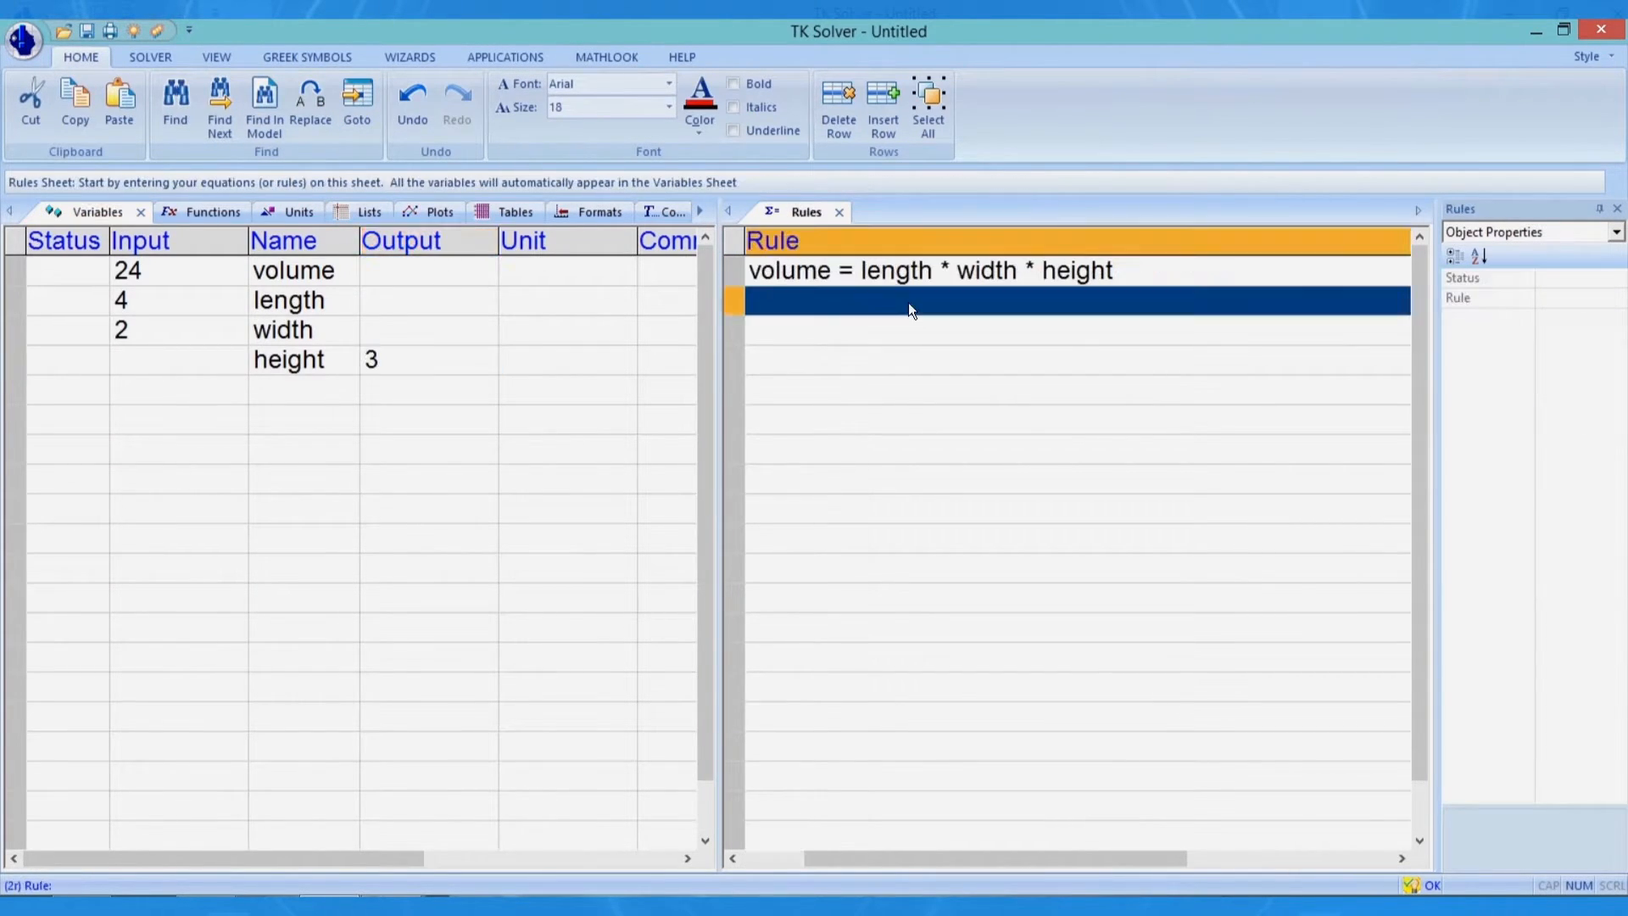
pyautogui.write('area = ')
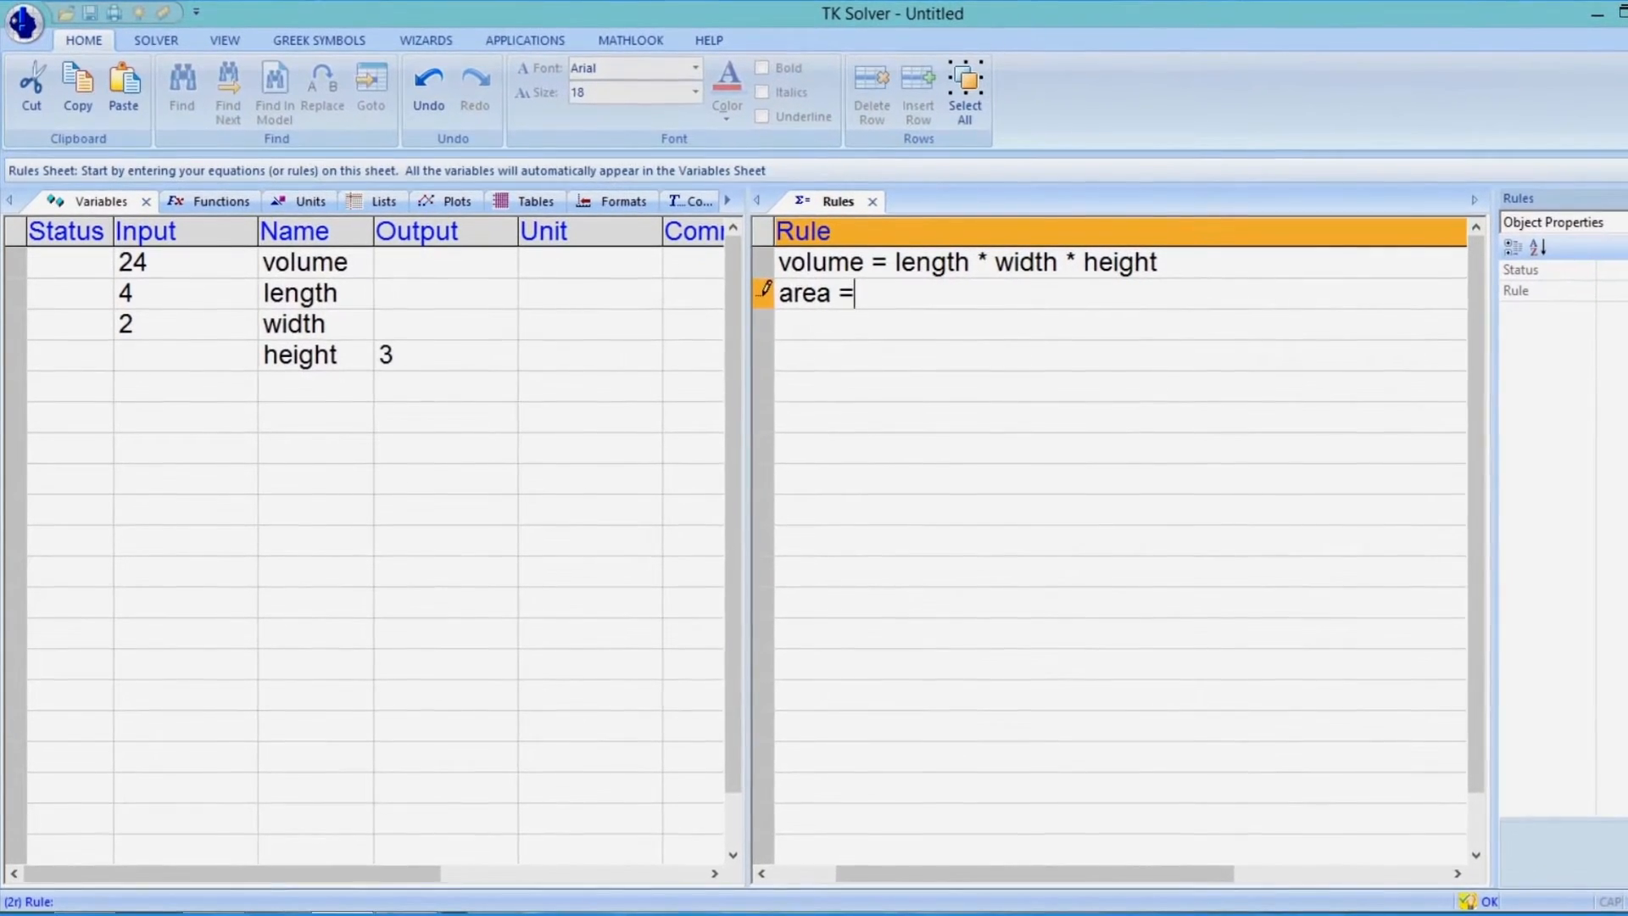
pyautogui.write('4*lengt')
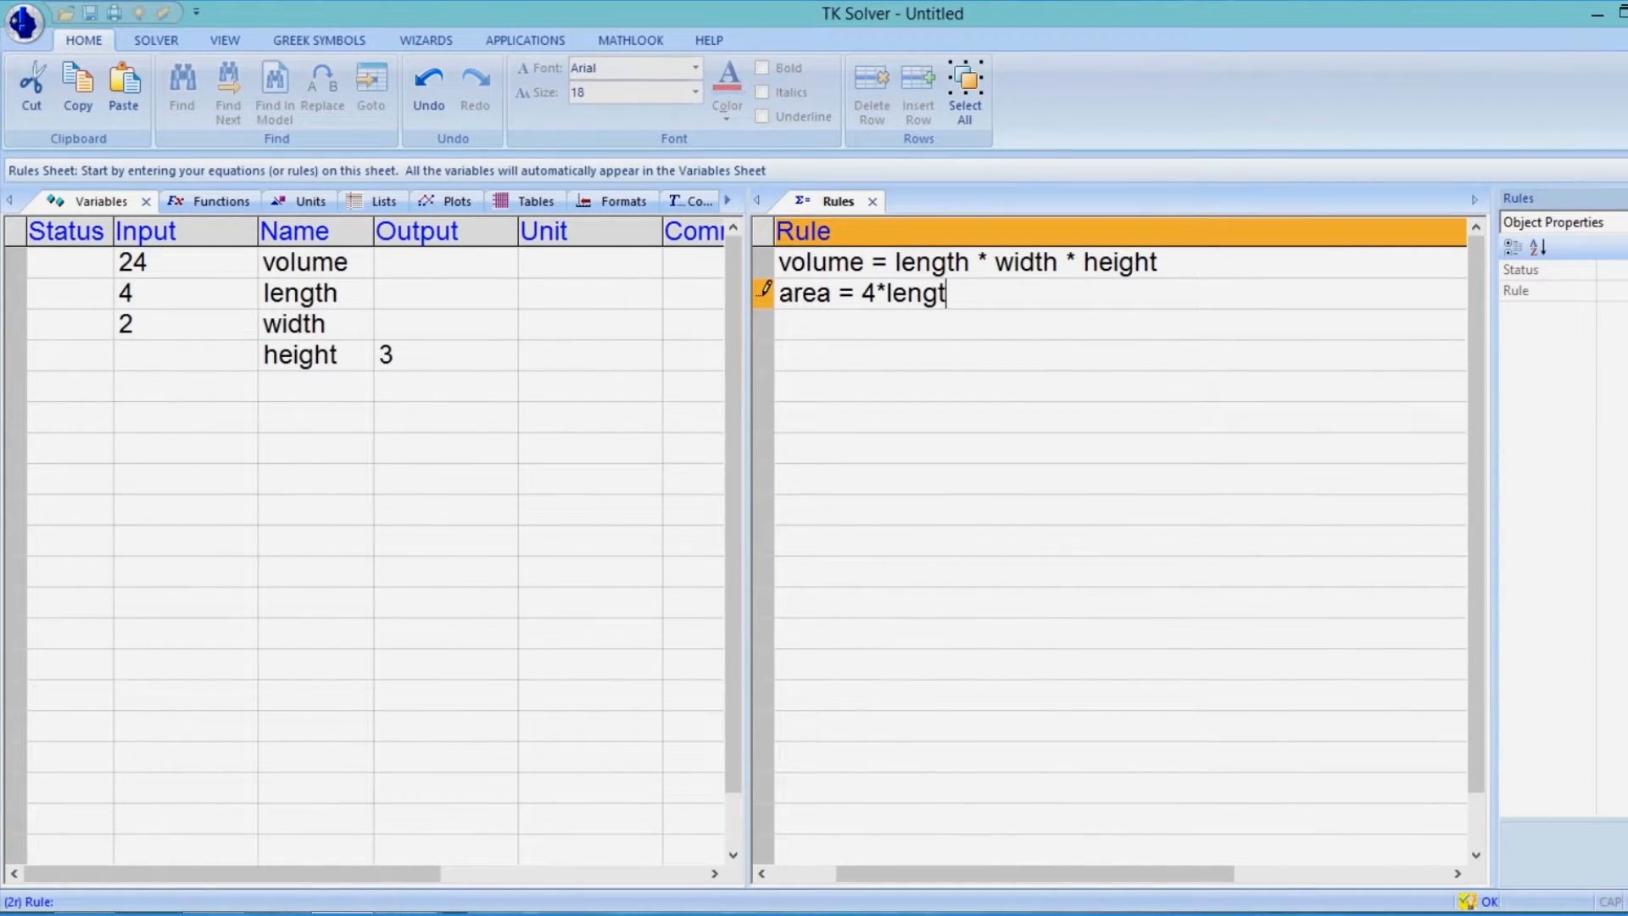
pyautogui.write('h*height')
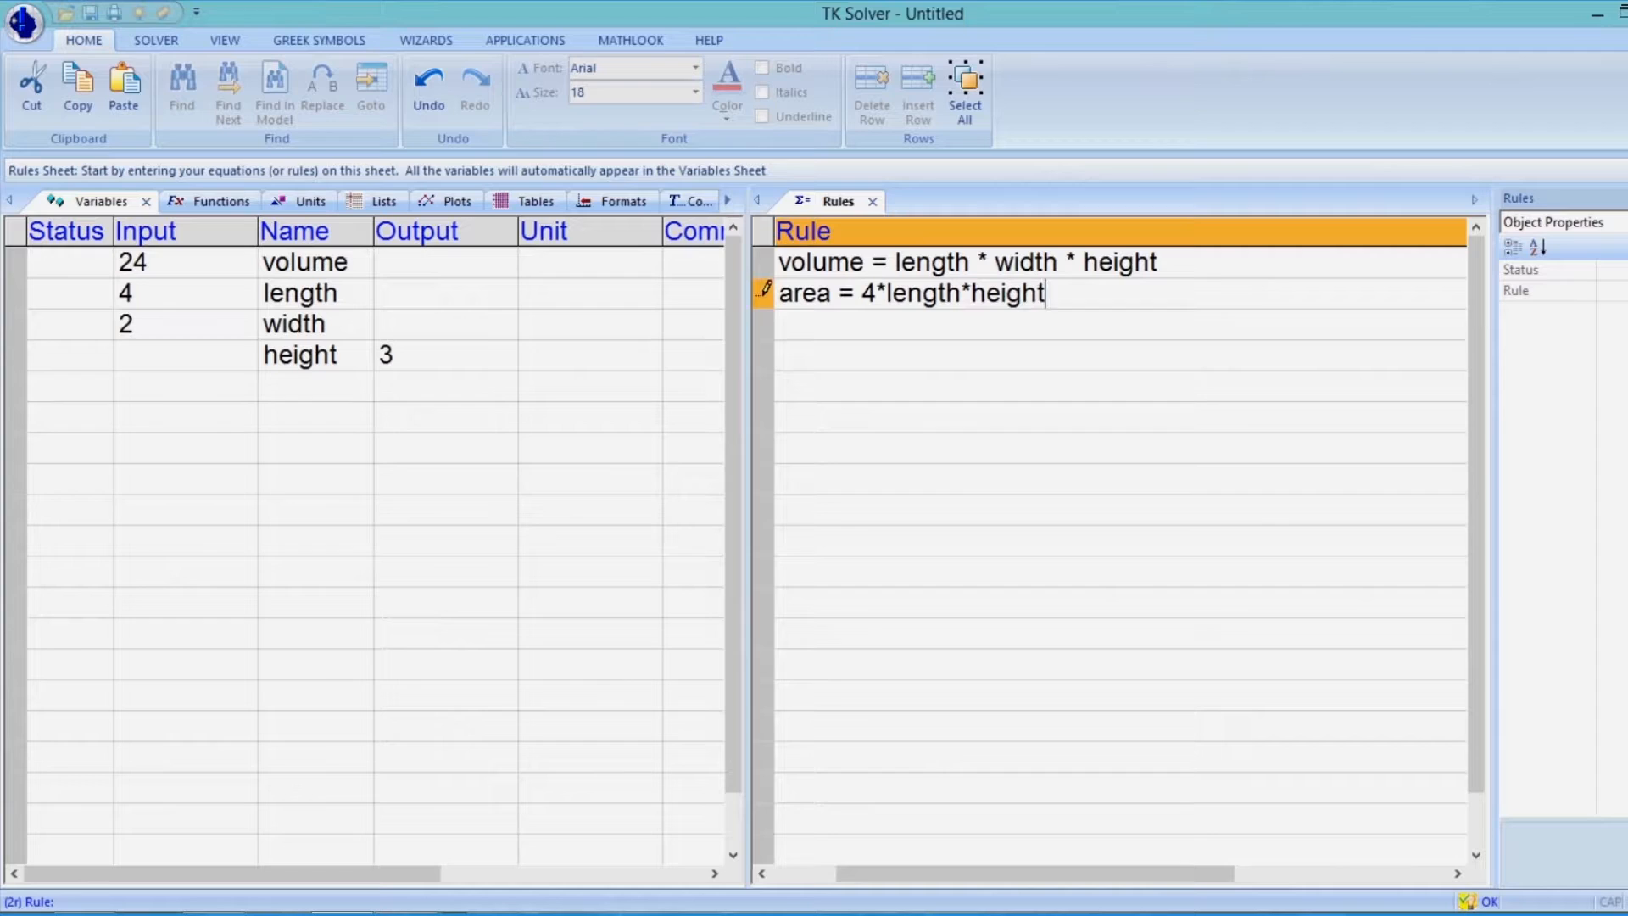
pyautogui.write(' + 2*wid')
pyautogui.write('th*heigh')
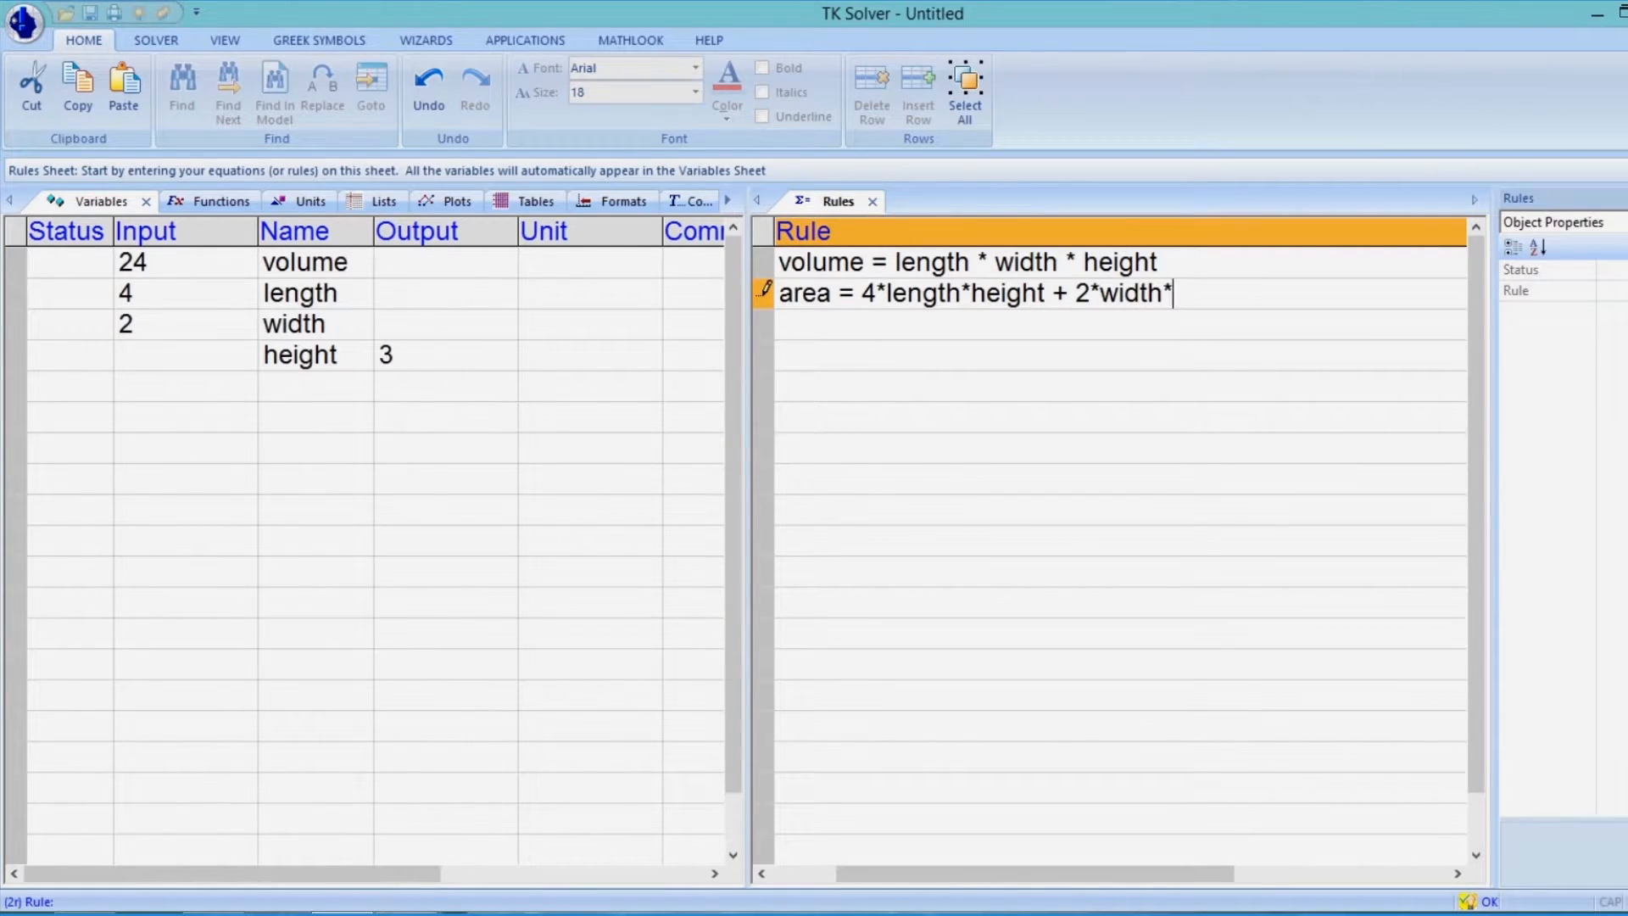
pyautogui.write('t')
pyautogui.press('Return')
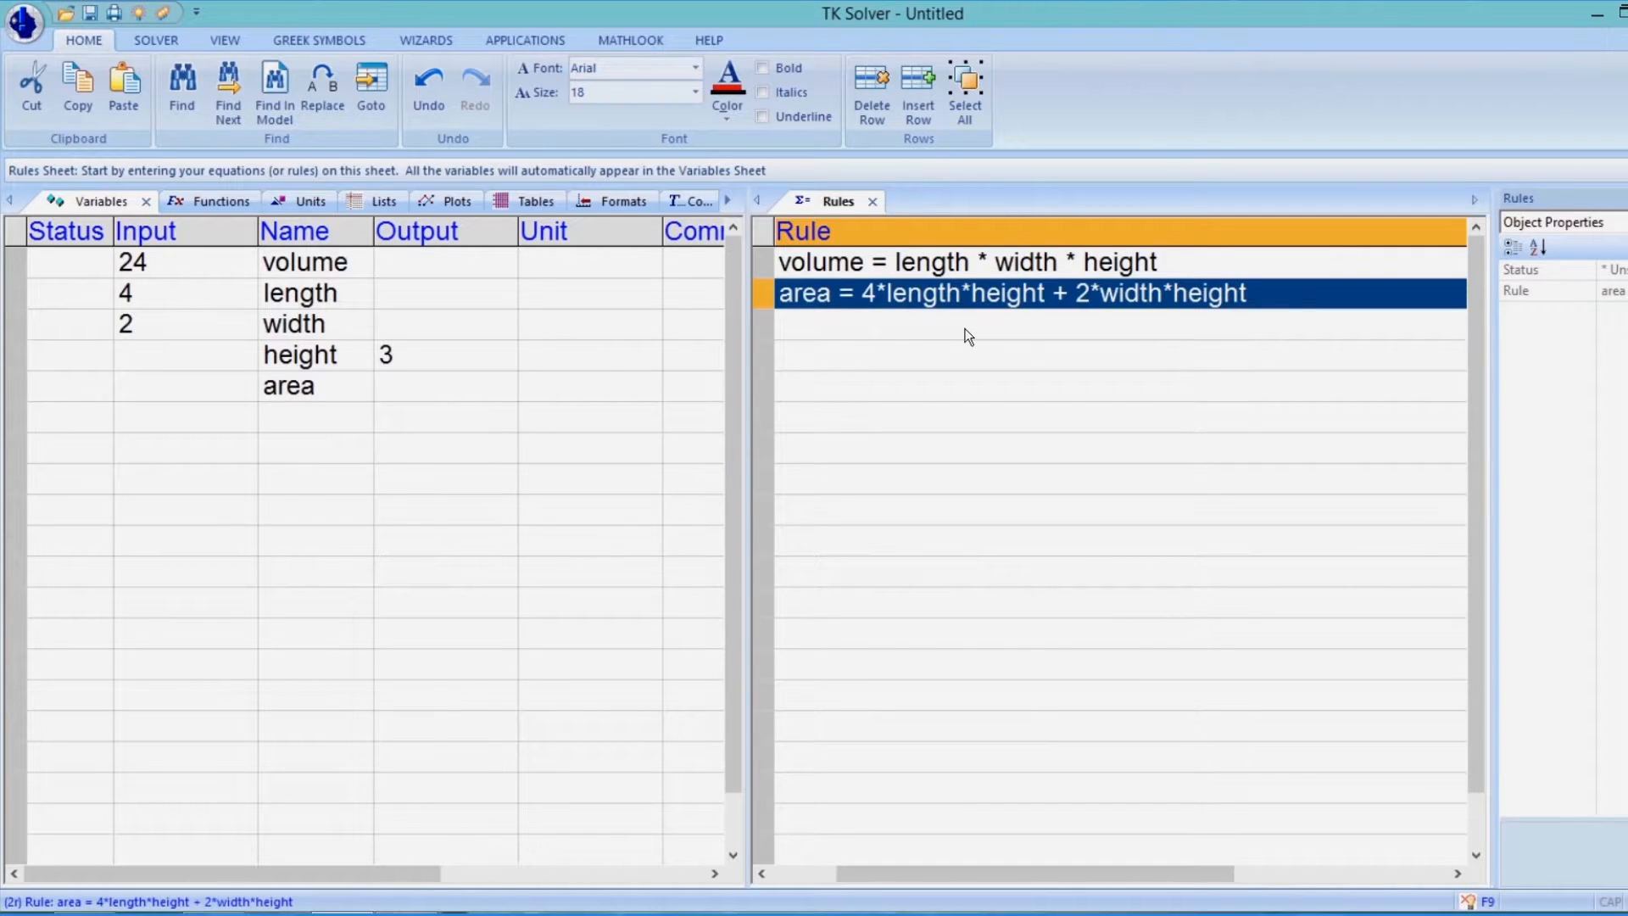
pyautogui.moveTo(861, 878); pyautogui.dragTo(780, 873)
pyautogui.moveTo(890, 222); pyautogui.dragTo(979, 234)
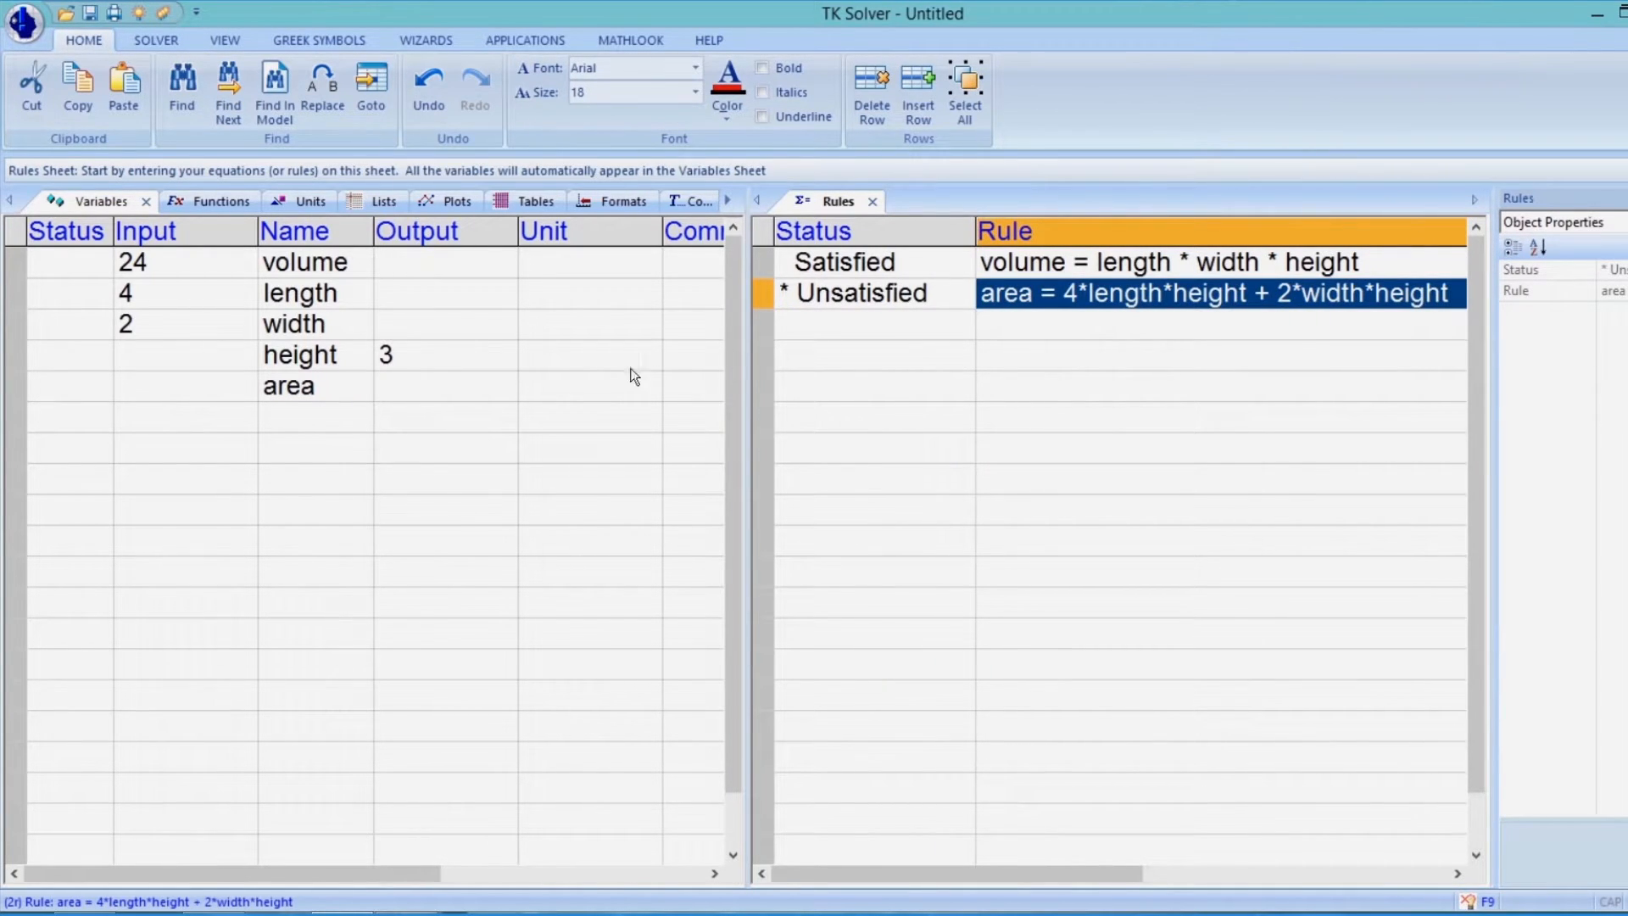
# - Run a direct solve to calculate the area, and select its output value
pyautogui.click(345, 395)
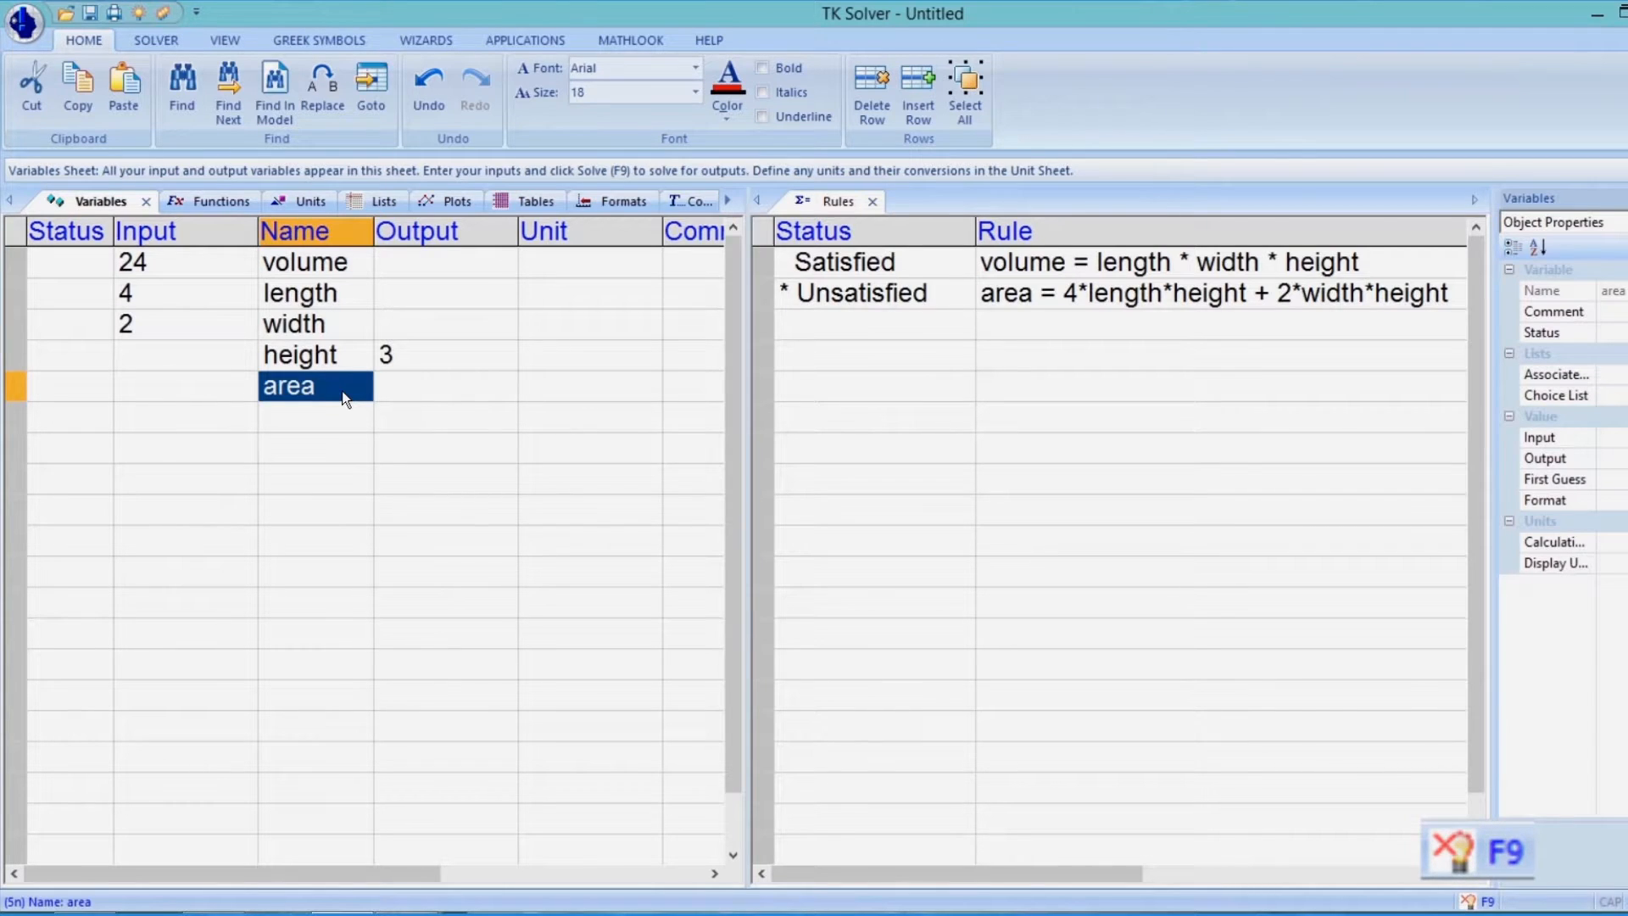
pyautogui.click(157, 40)
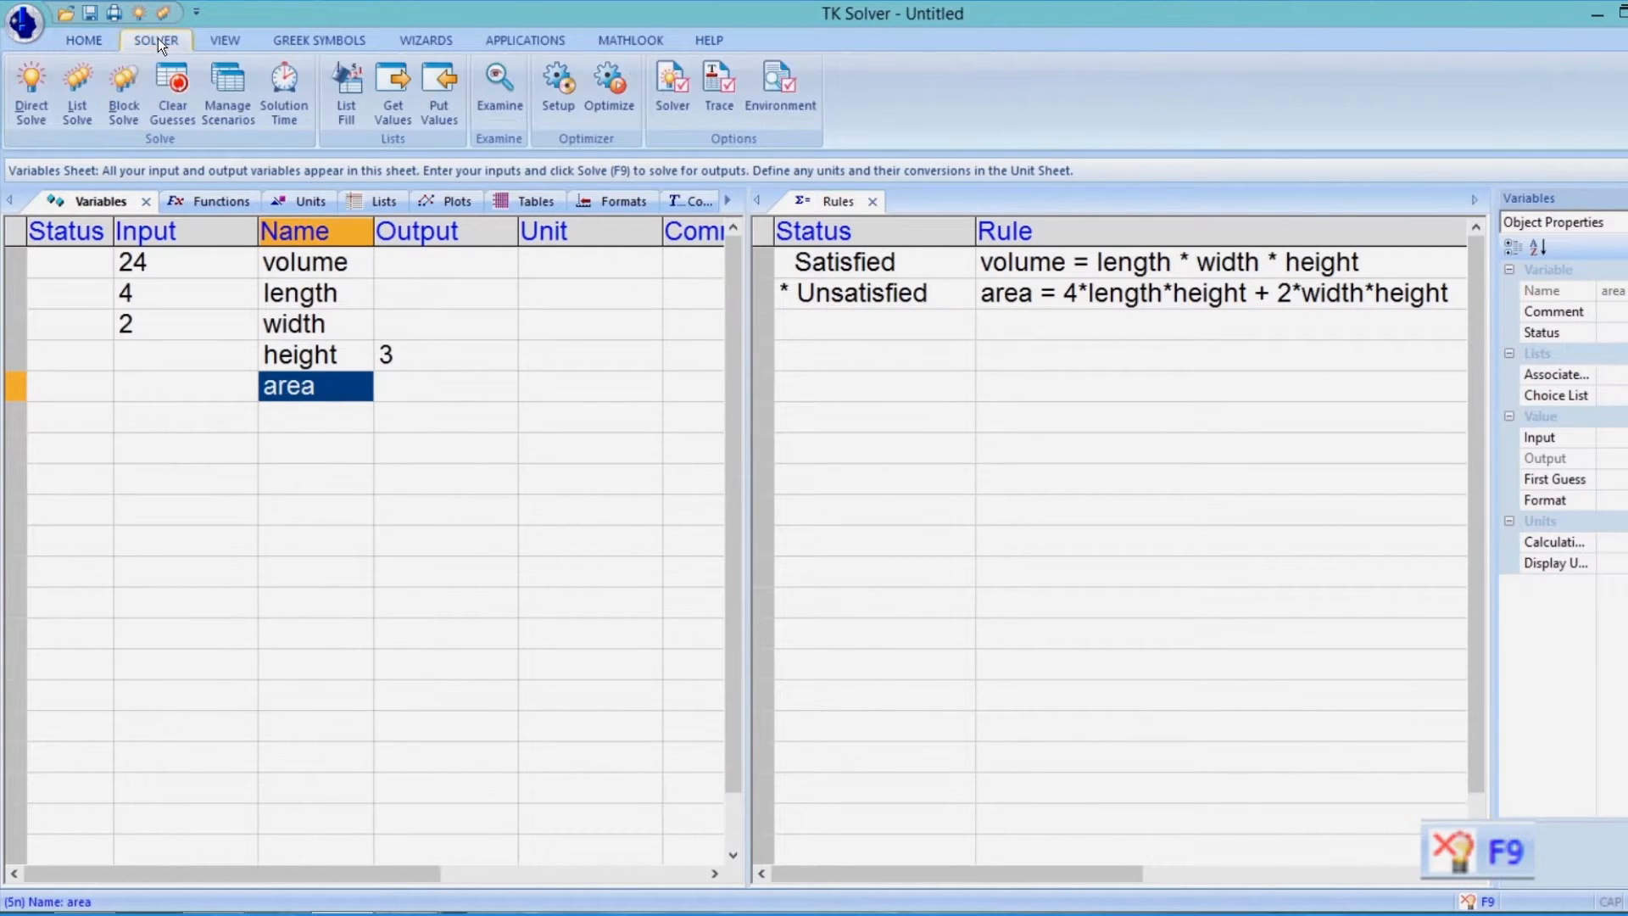
pyautogui.click(34, 105)
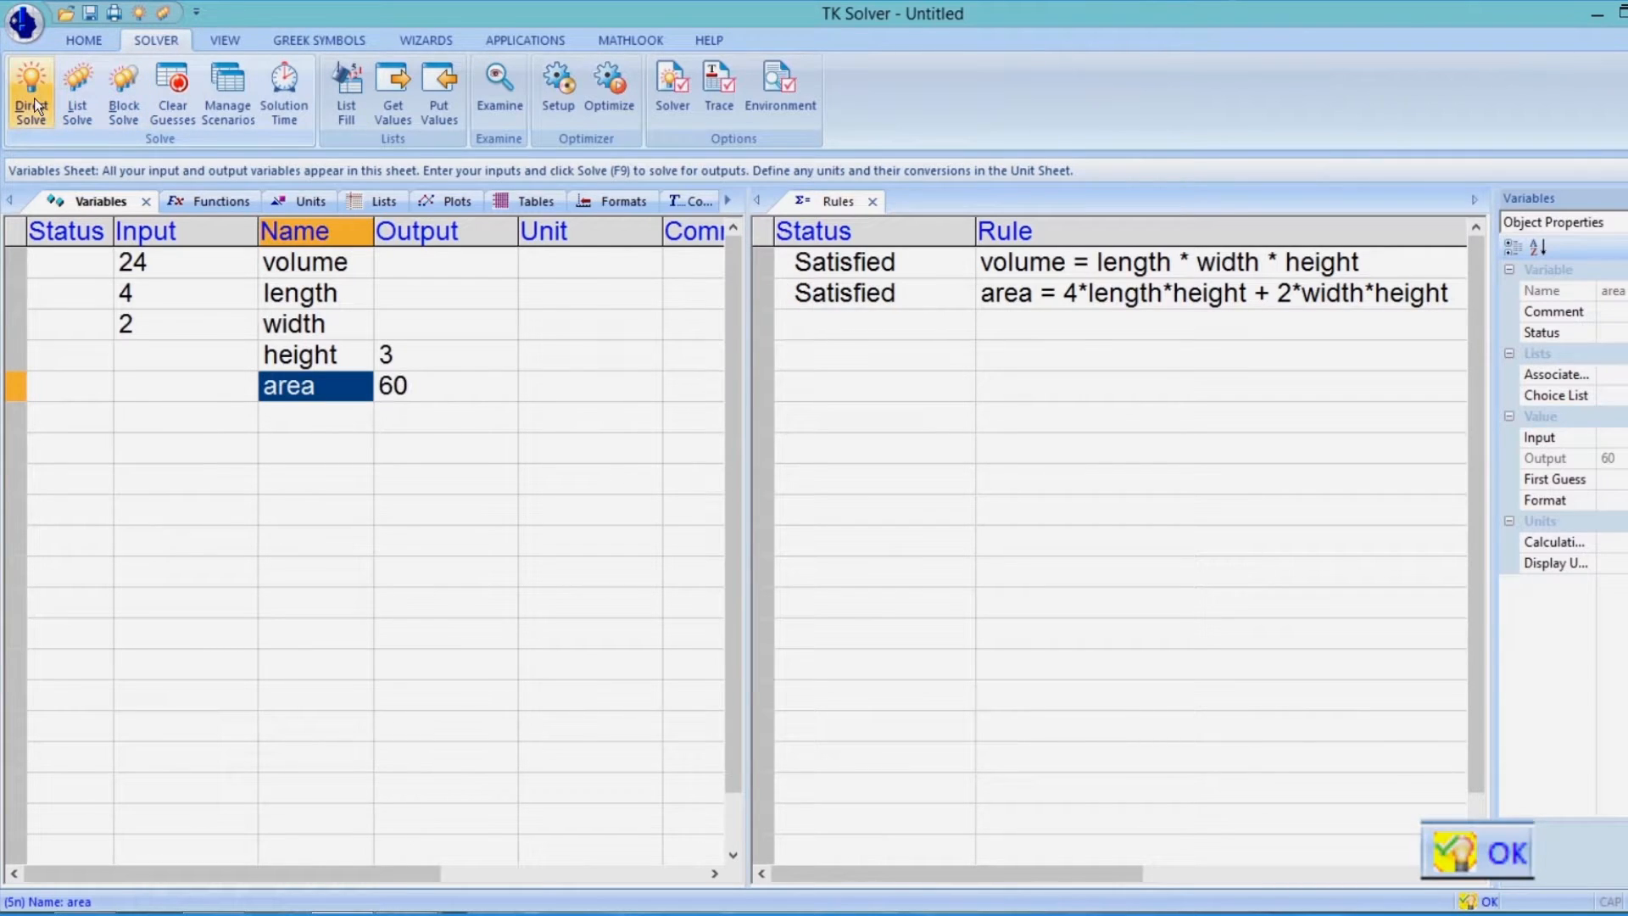
pyautogui.click(447, 391)
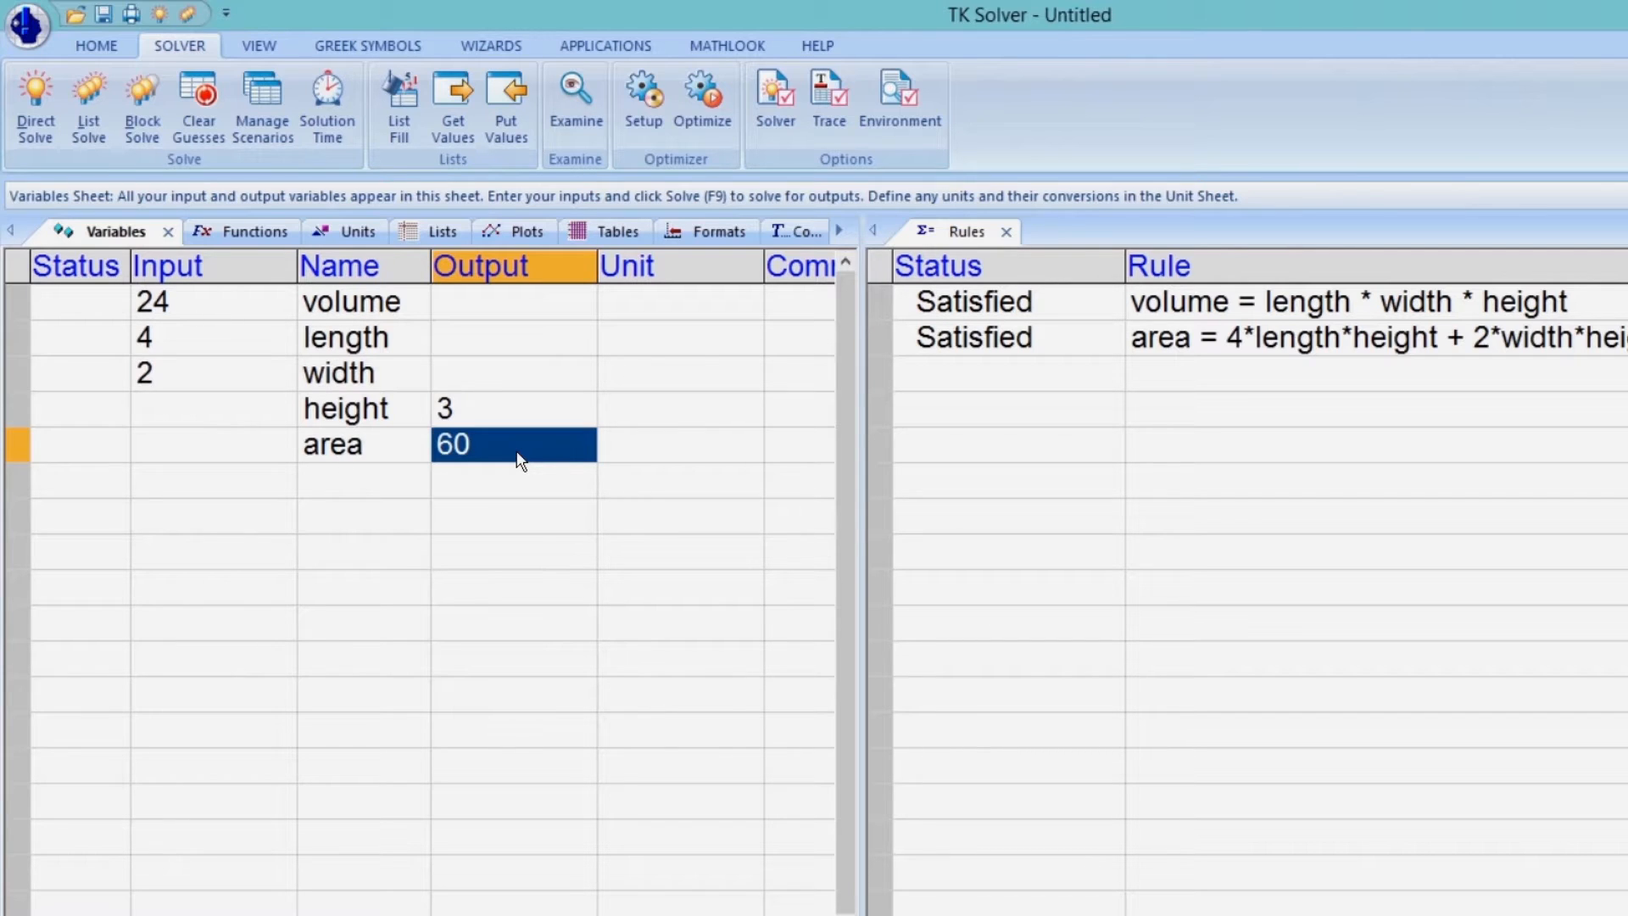
# - Try to solve the model with a height input of 3.2, and widen the Variables sheet's Status column
pyautogui.click(218, 410)
pyautogui.write('3.2')
pyautogui.press('Return')
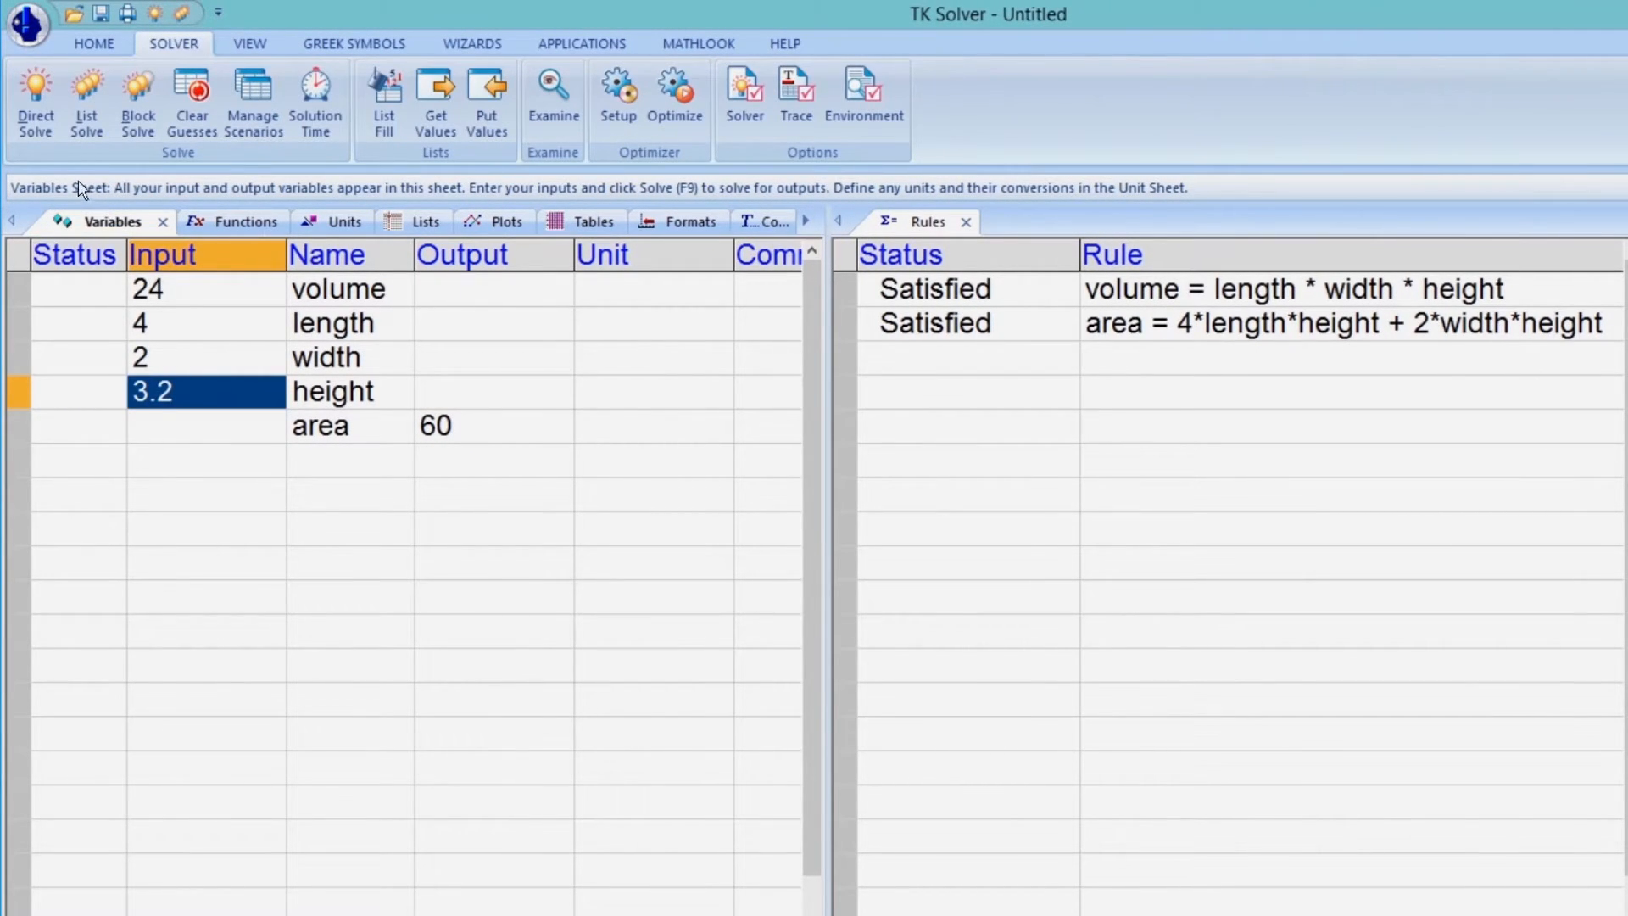
pyautogui.click(35, 95)
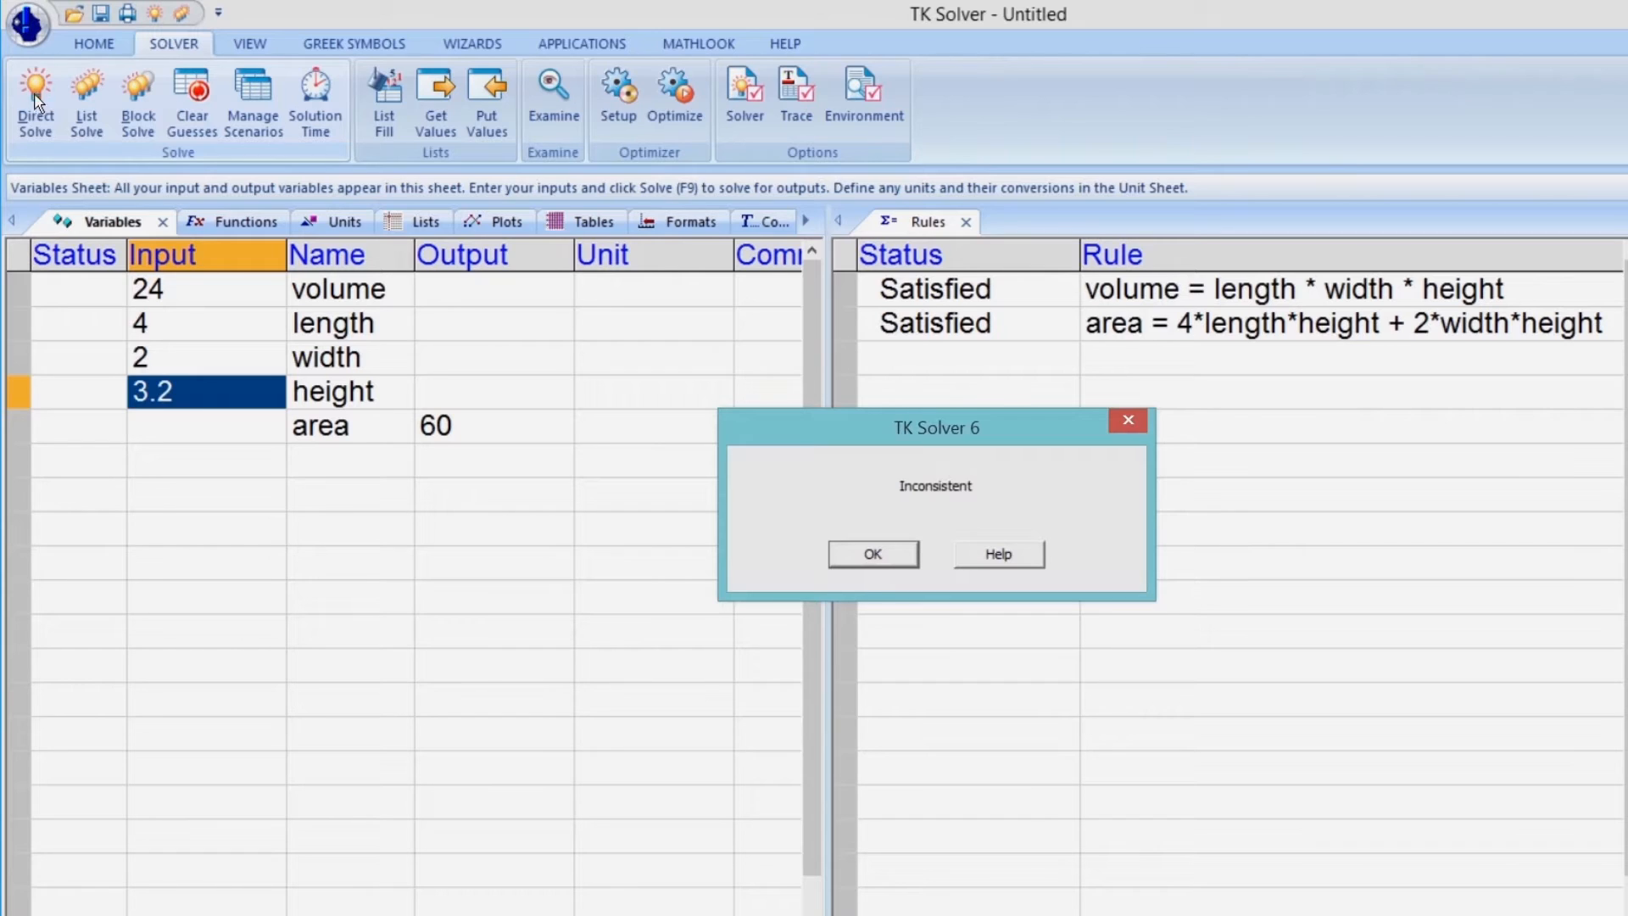
pyautogui.click(875, 556)
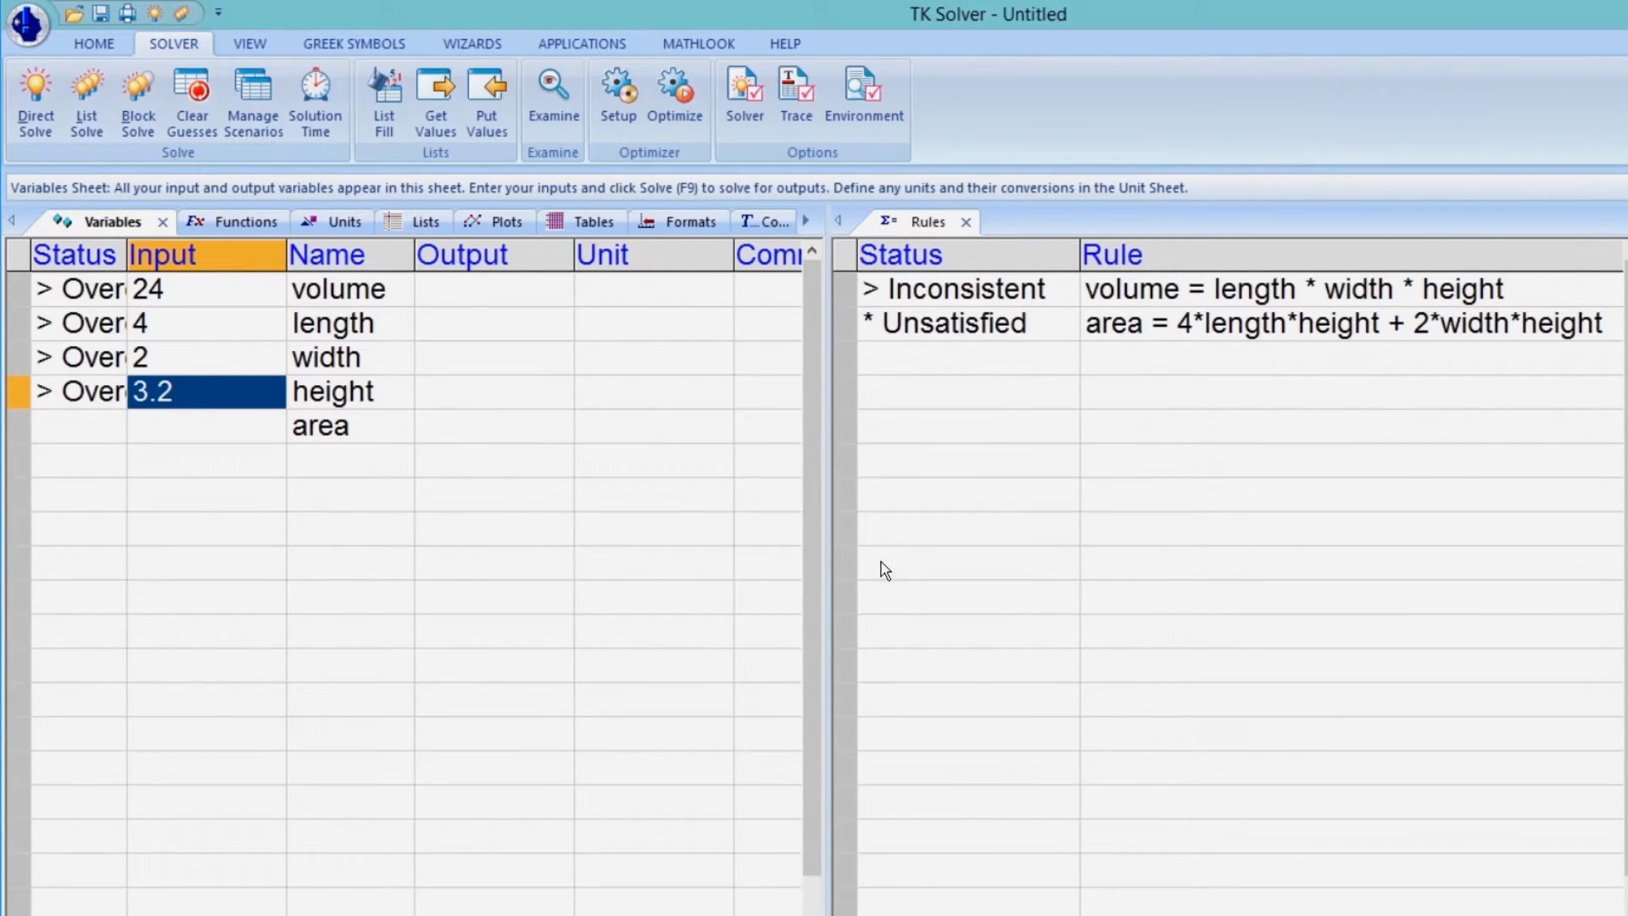
pyautogui.moveTo(125, 255); pyautogui.dragTo(237, 266)
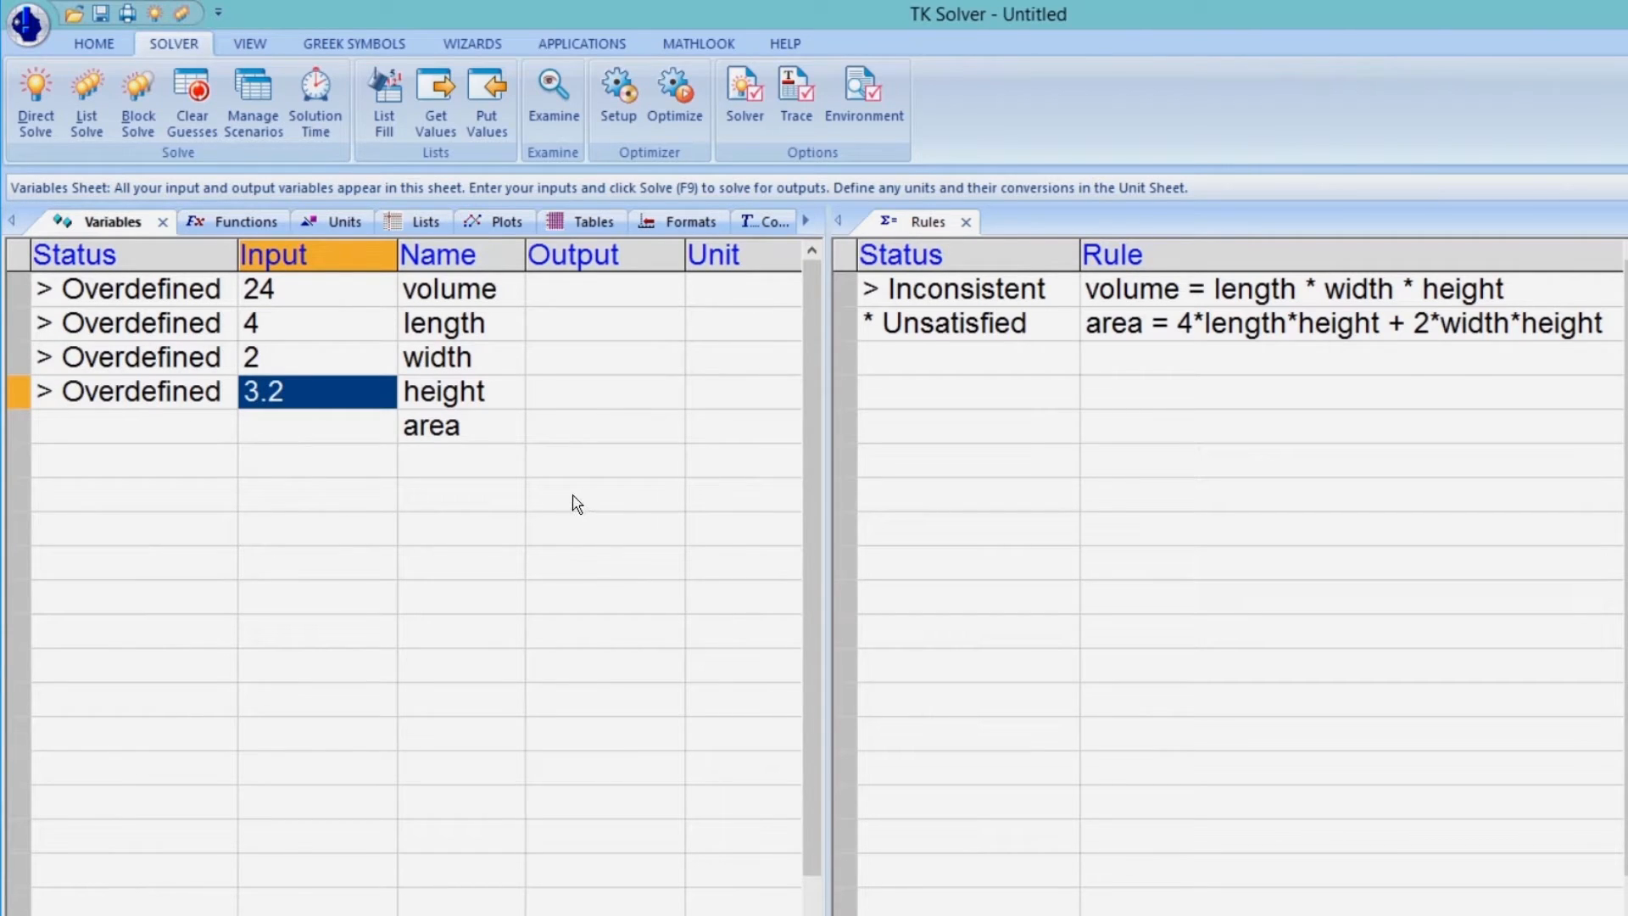
# - Clear the width input and solve the model directly for width and area
pyautogui.click(319, 357)
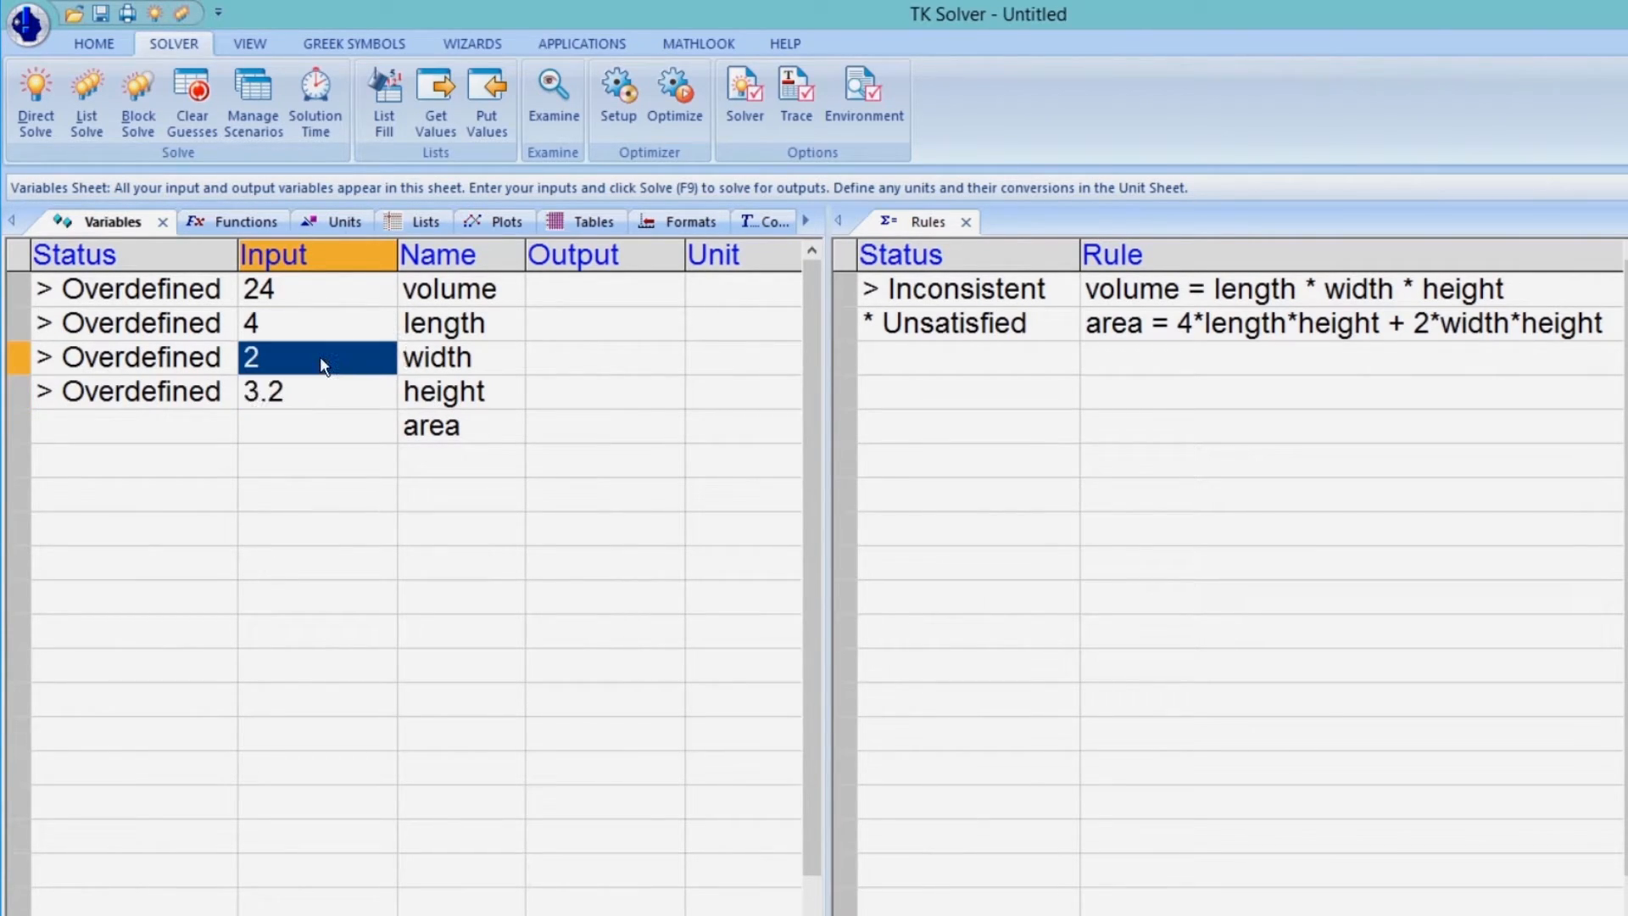
pyautogui.press('BackSpace')
pyautogui.press('Return')
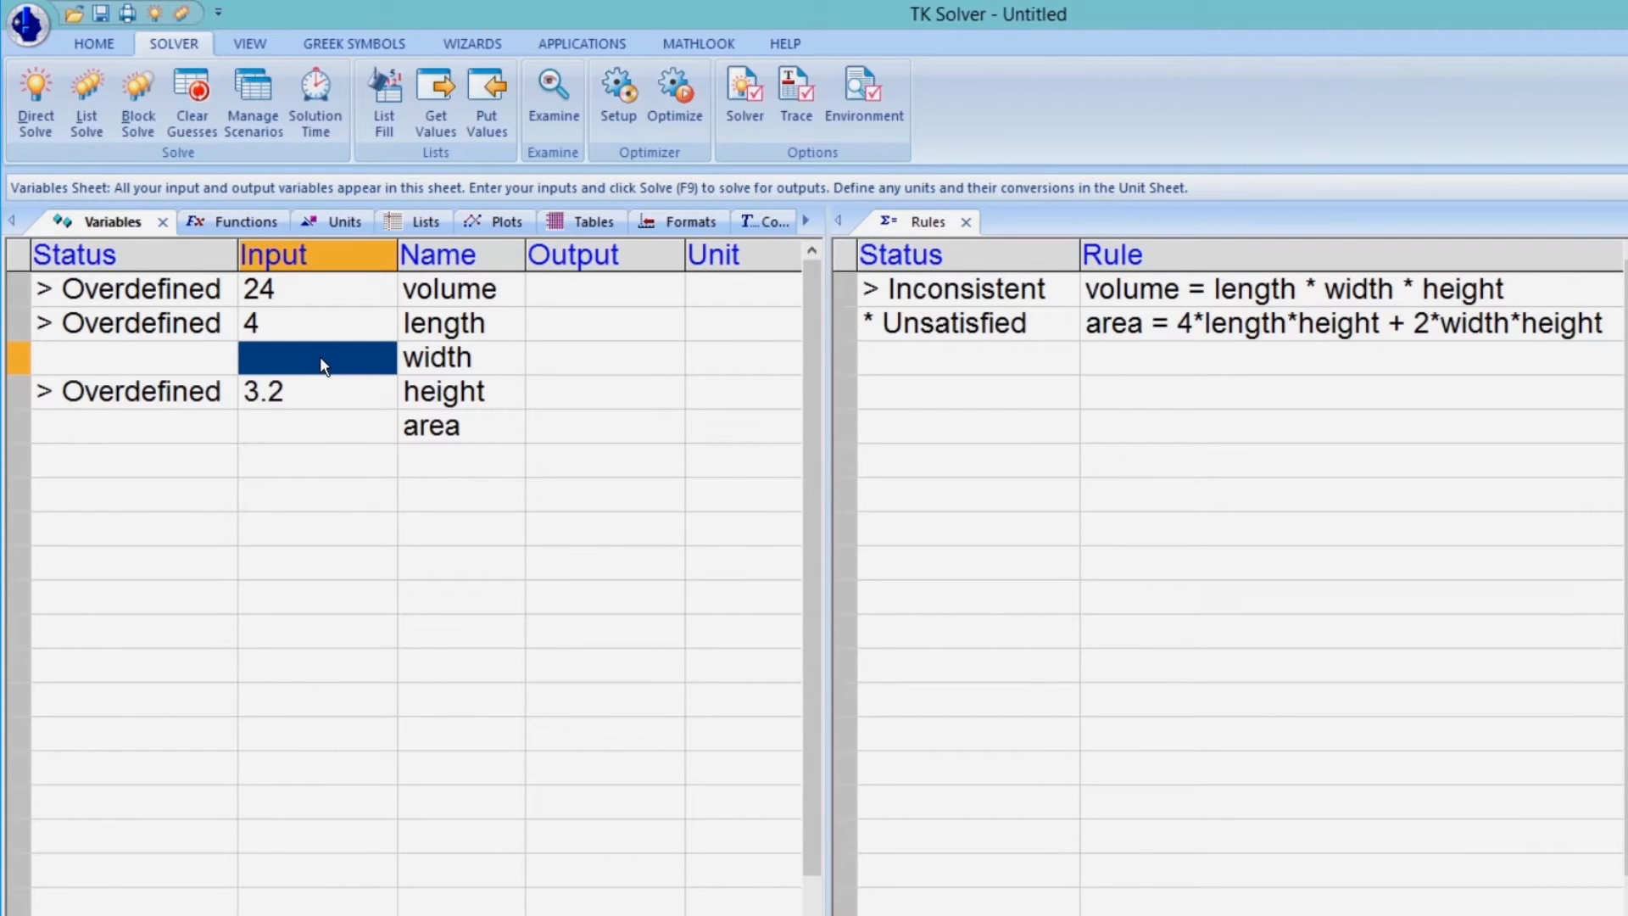
pyautogui.click(37, 85)
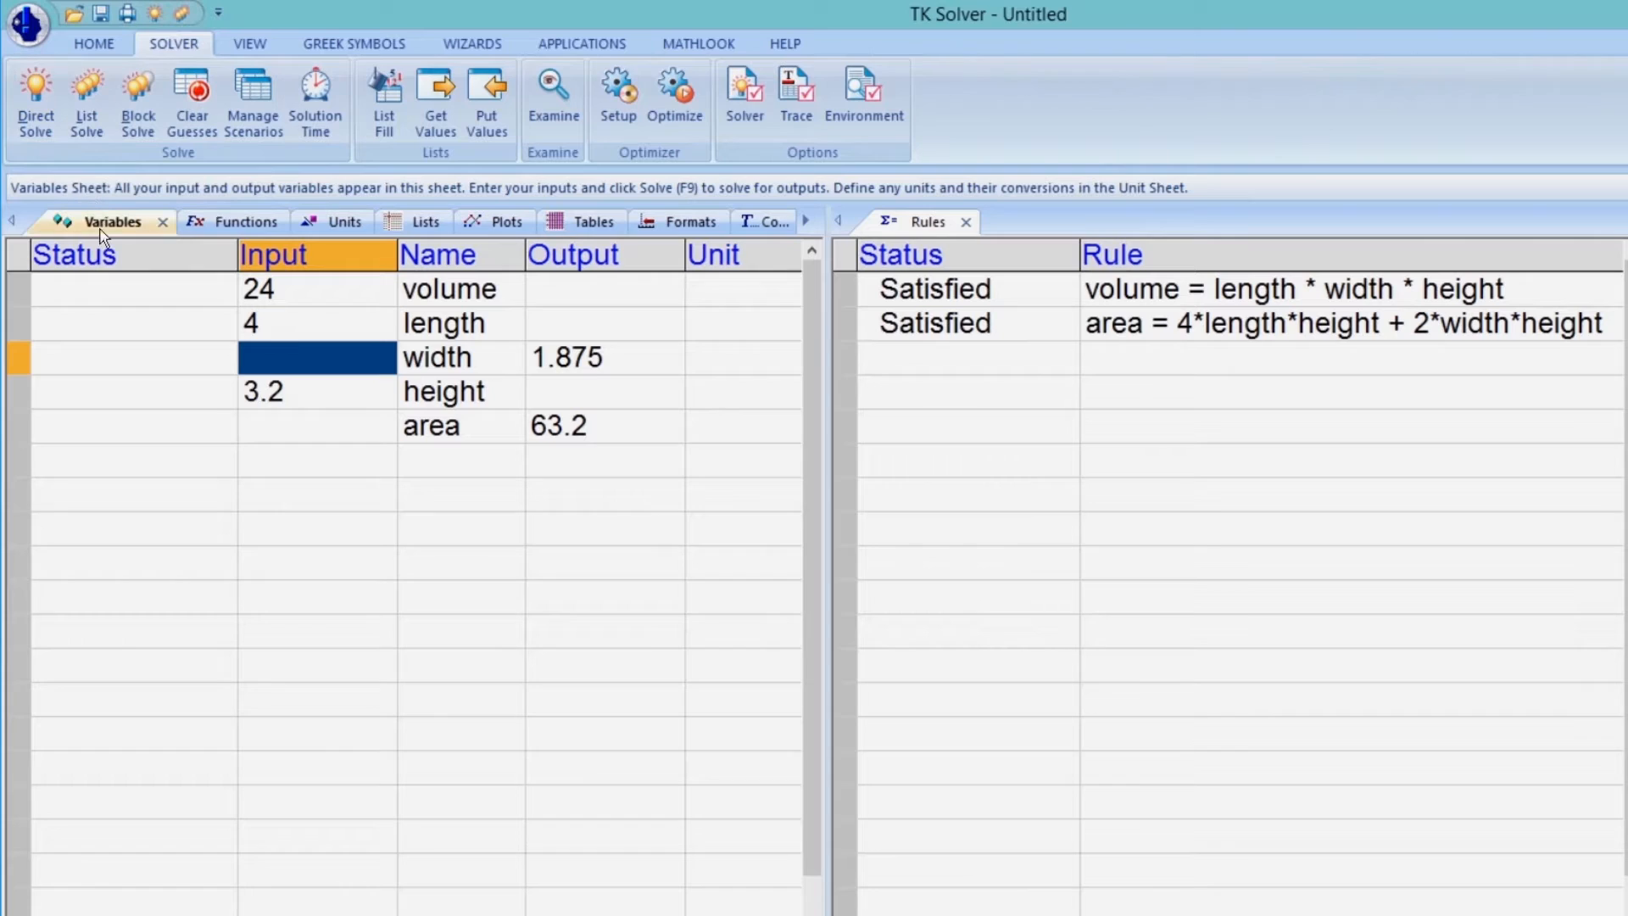
# - Set the area input to 60 and clear the length input on the Variables sheet
pyautogui.click(335, 428)
pyautogui.write('60')
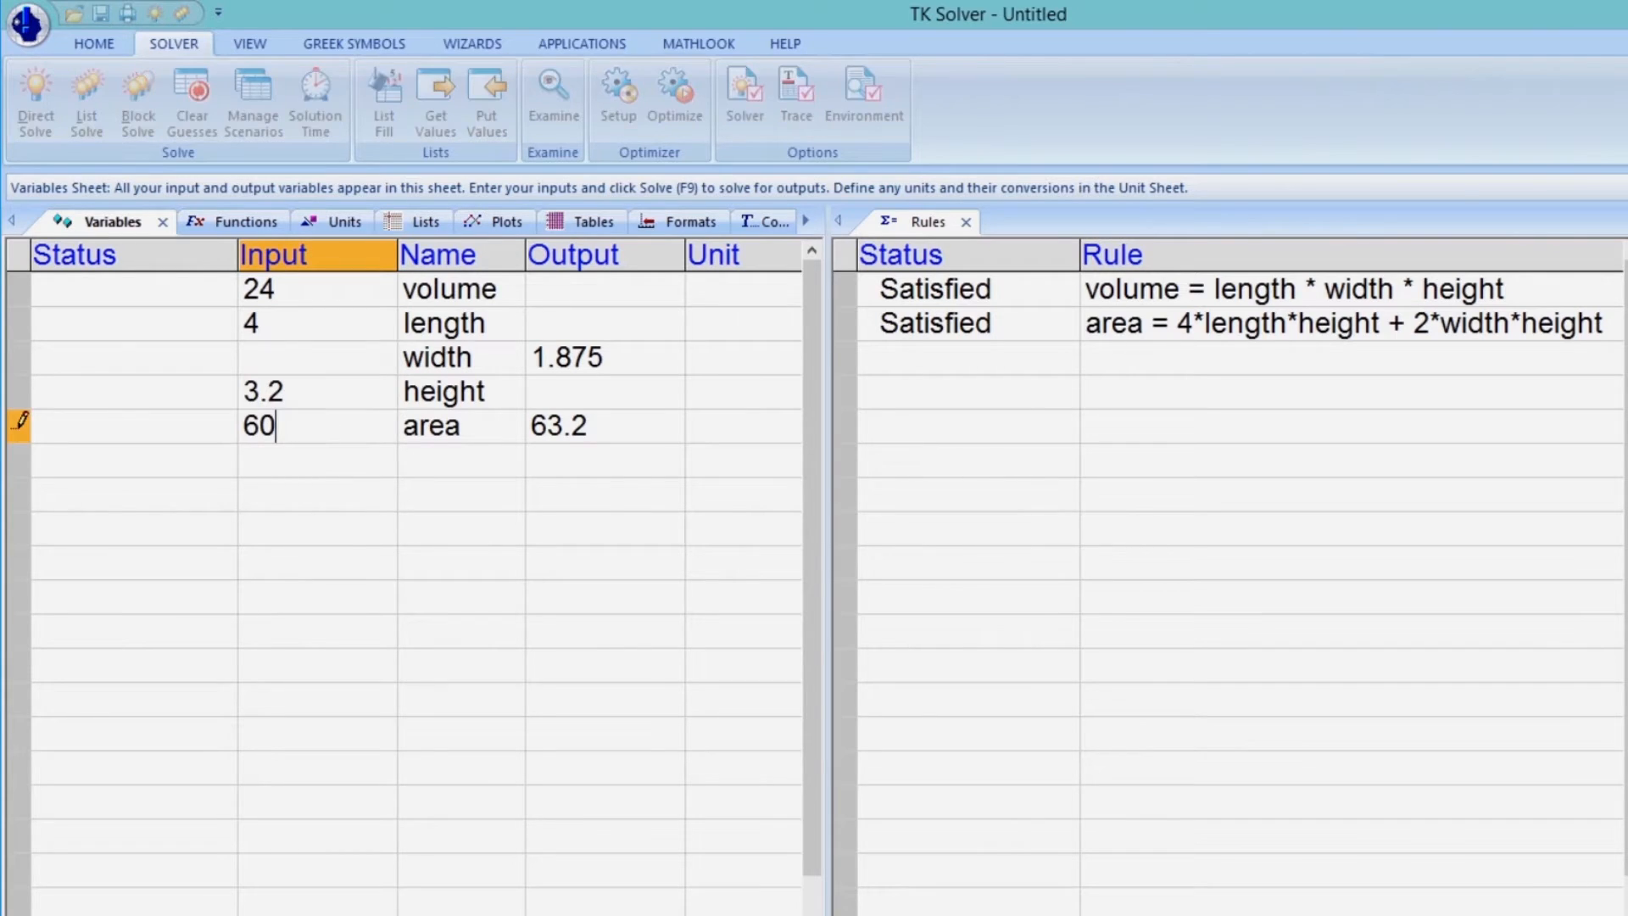
pyautogui.press('Return')
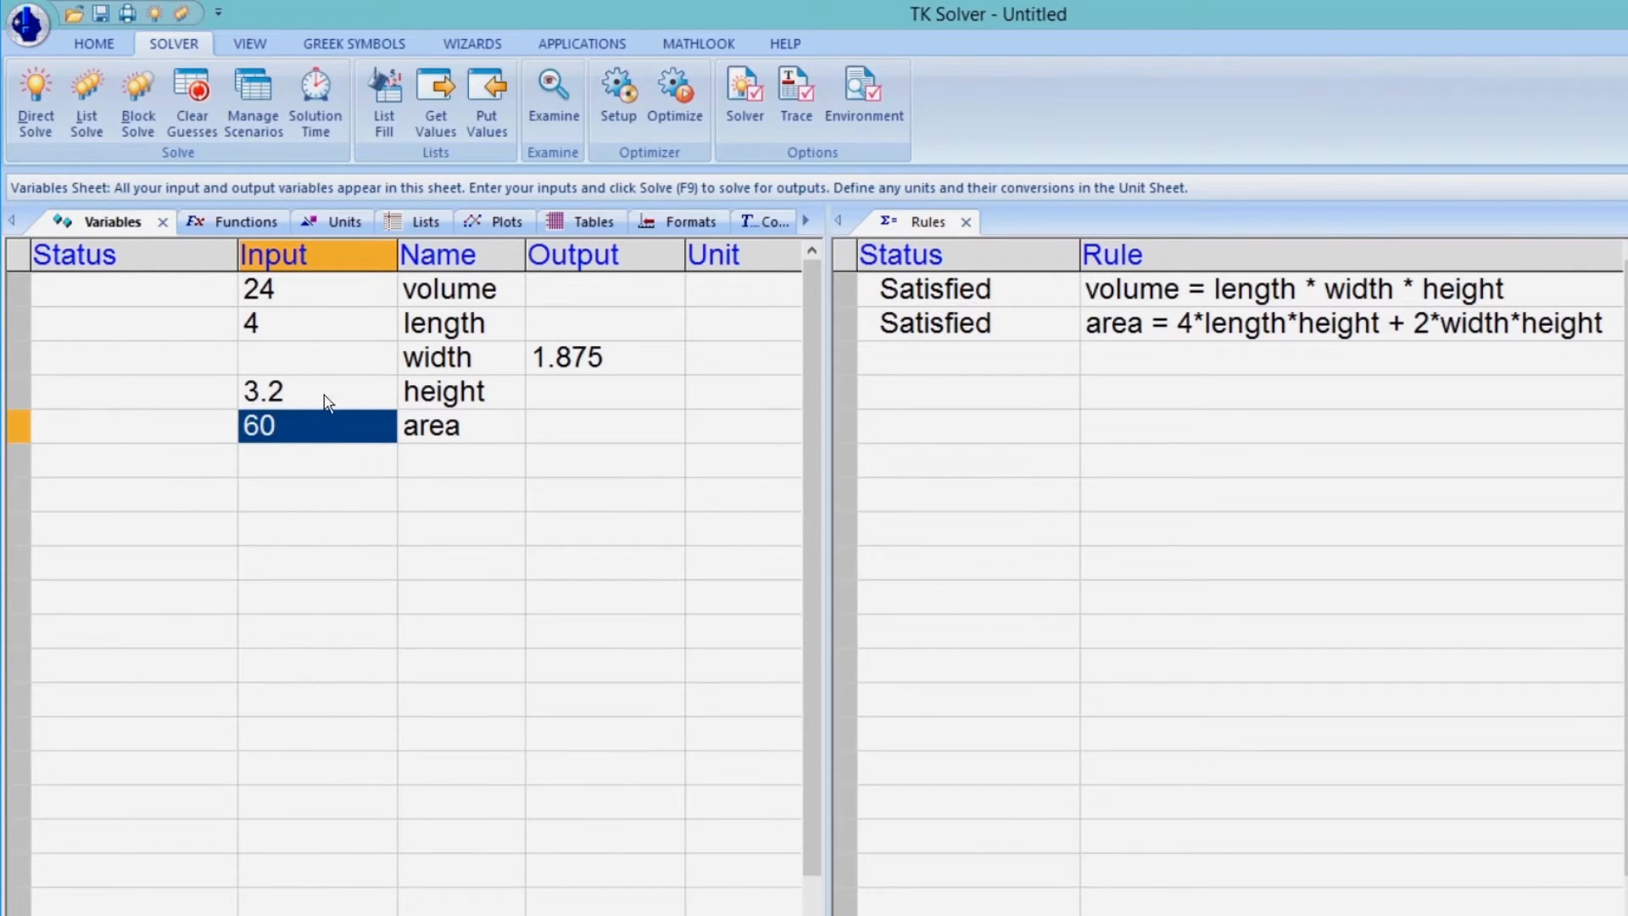
pyautogui.click(318, 335)
pyautogui.press('BackSpace')
pyautogui.press('Return')
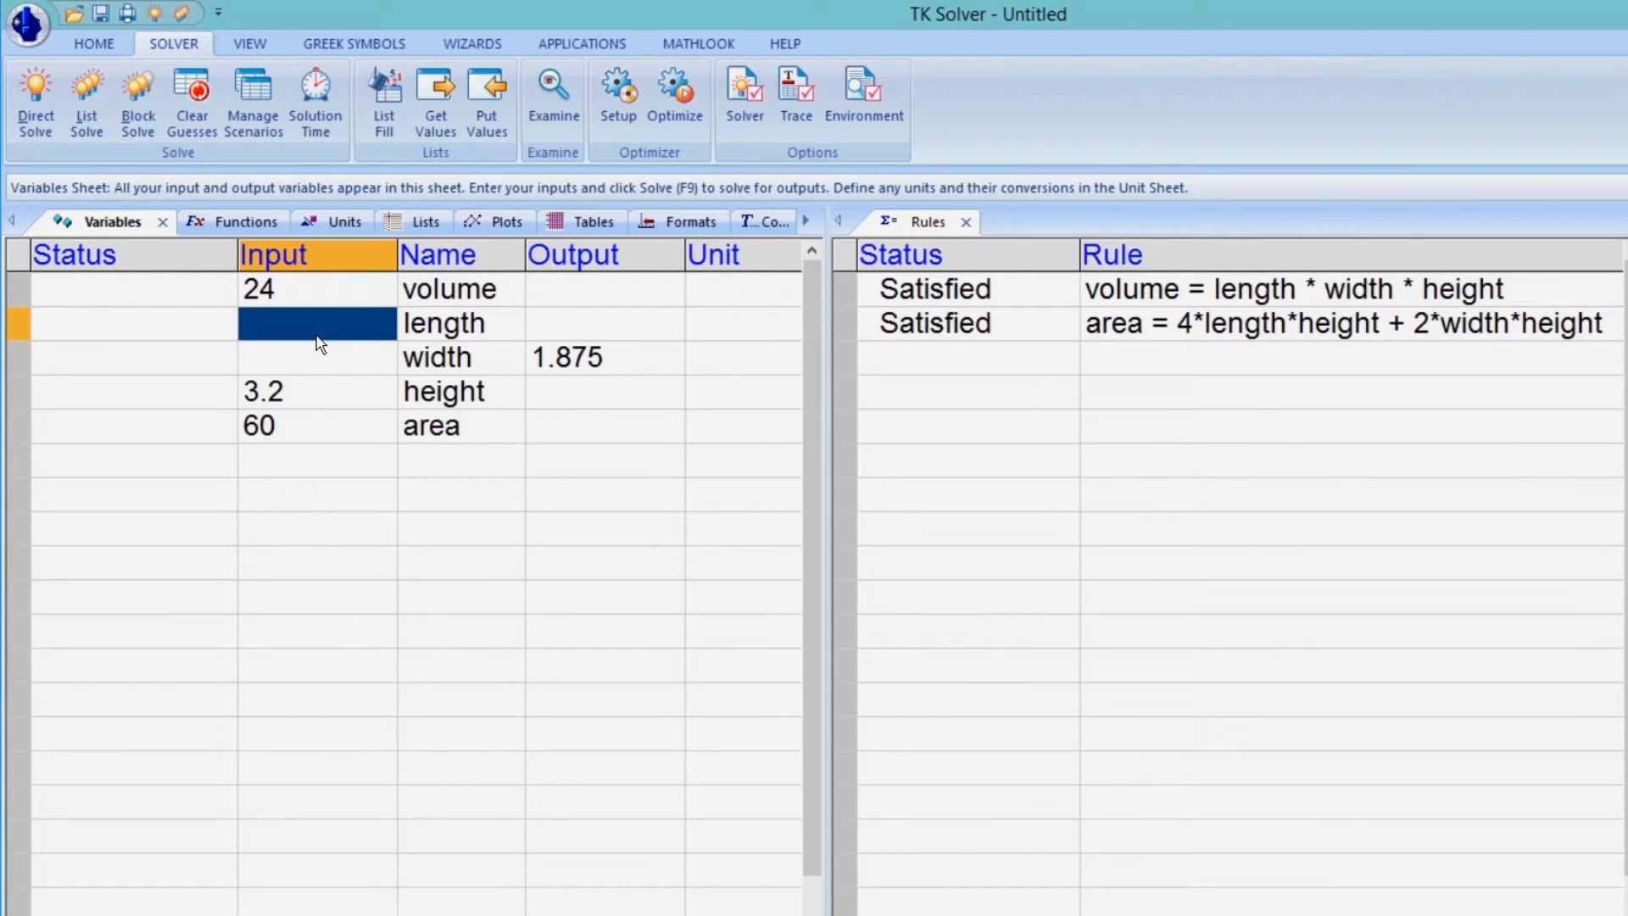
# - Try to solve the model directly for length and width, and check the status of both rules
pyautogui.click(40, 118)
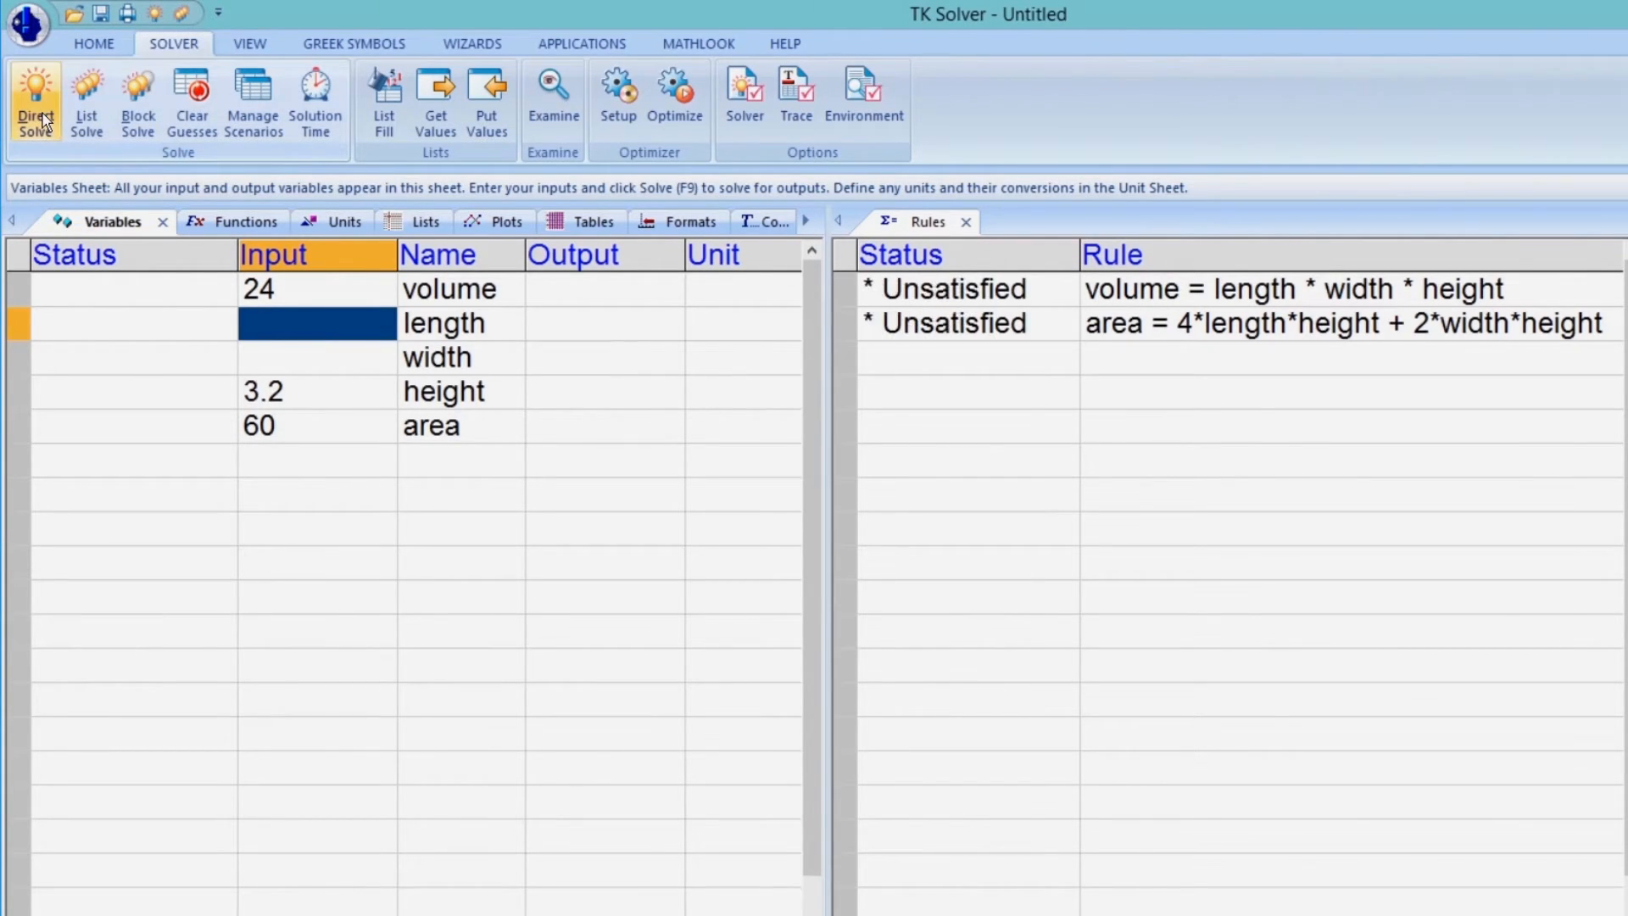
pyautogui.click(979, 298)
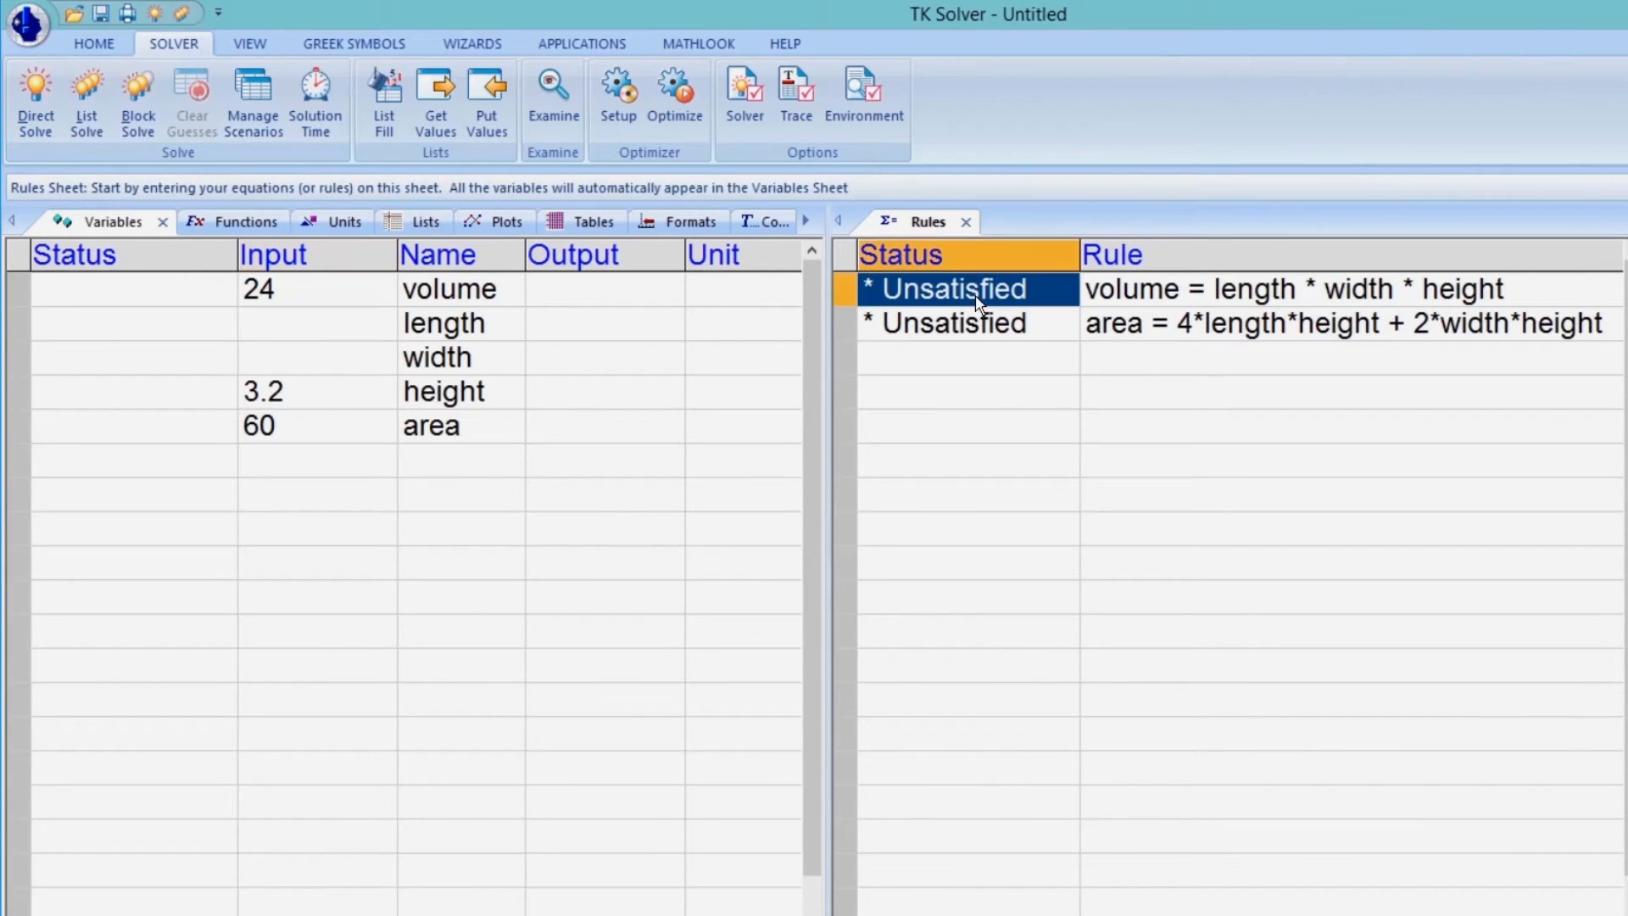
pyautogui.click(979, 339)
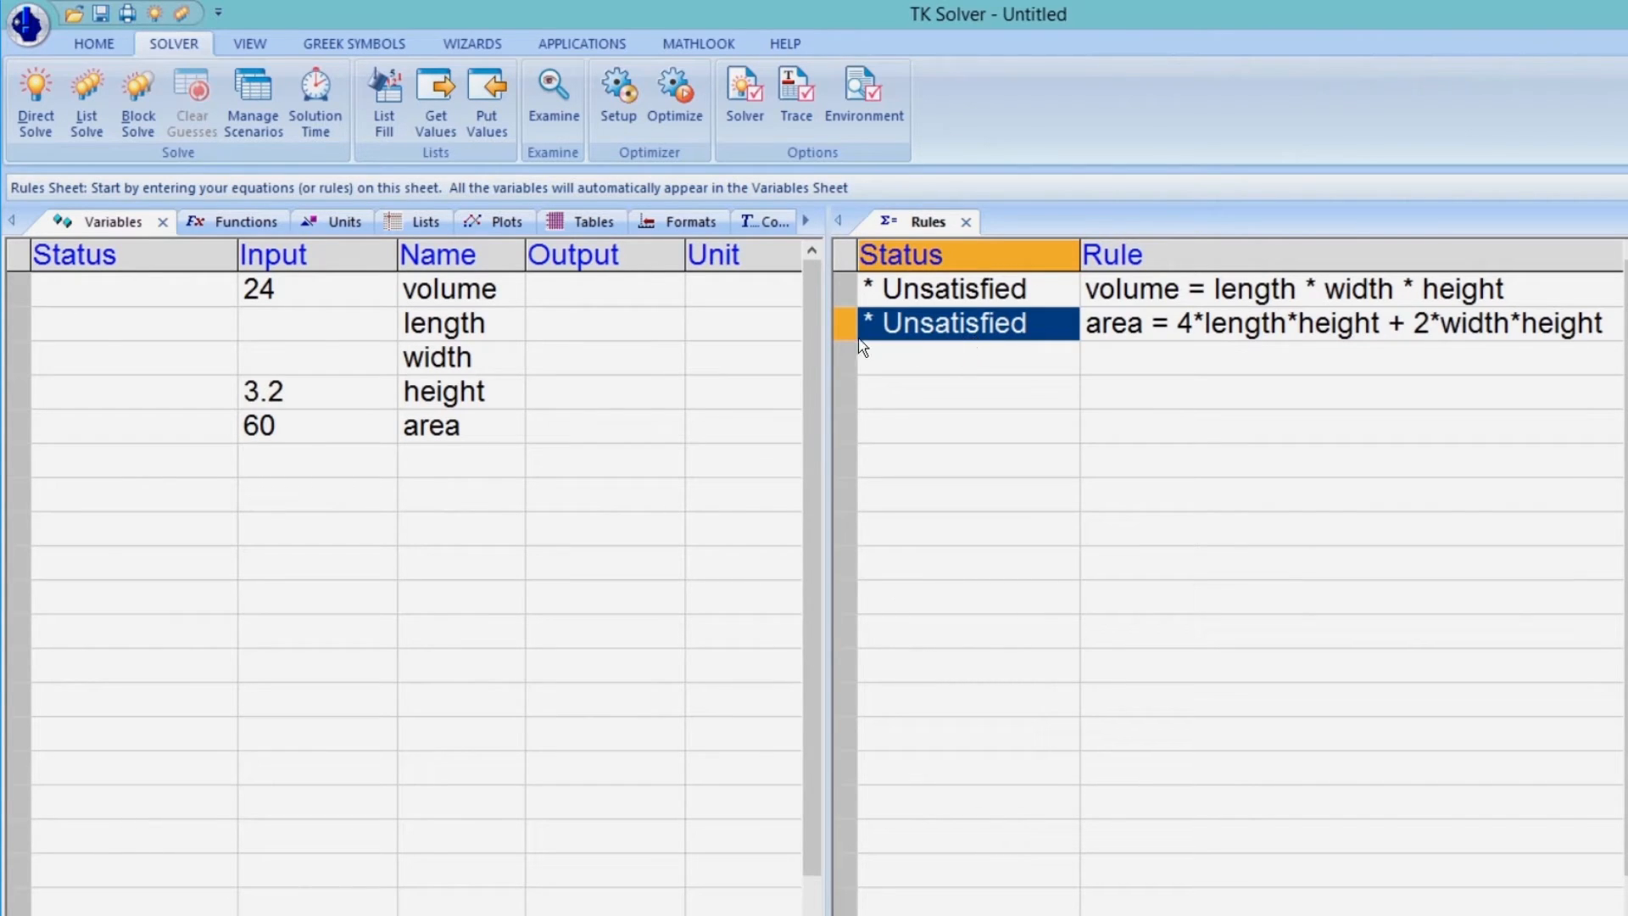
# - Enter 4 as the length input and set the length variable's status to Guess
pyautogui.click(307, 325)
pyautogui.write('4')
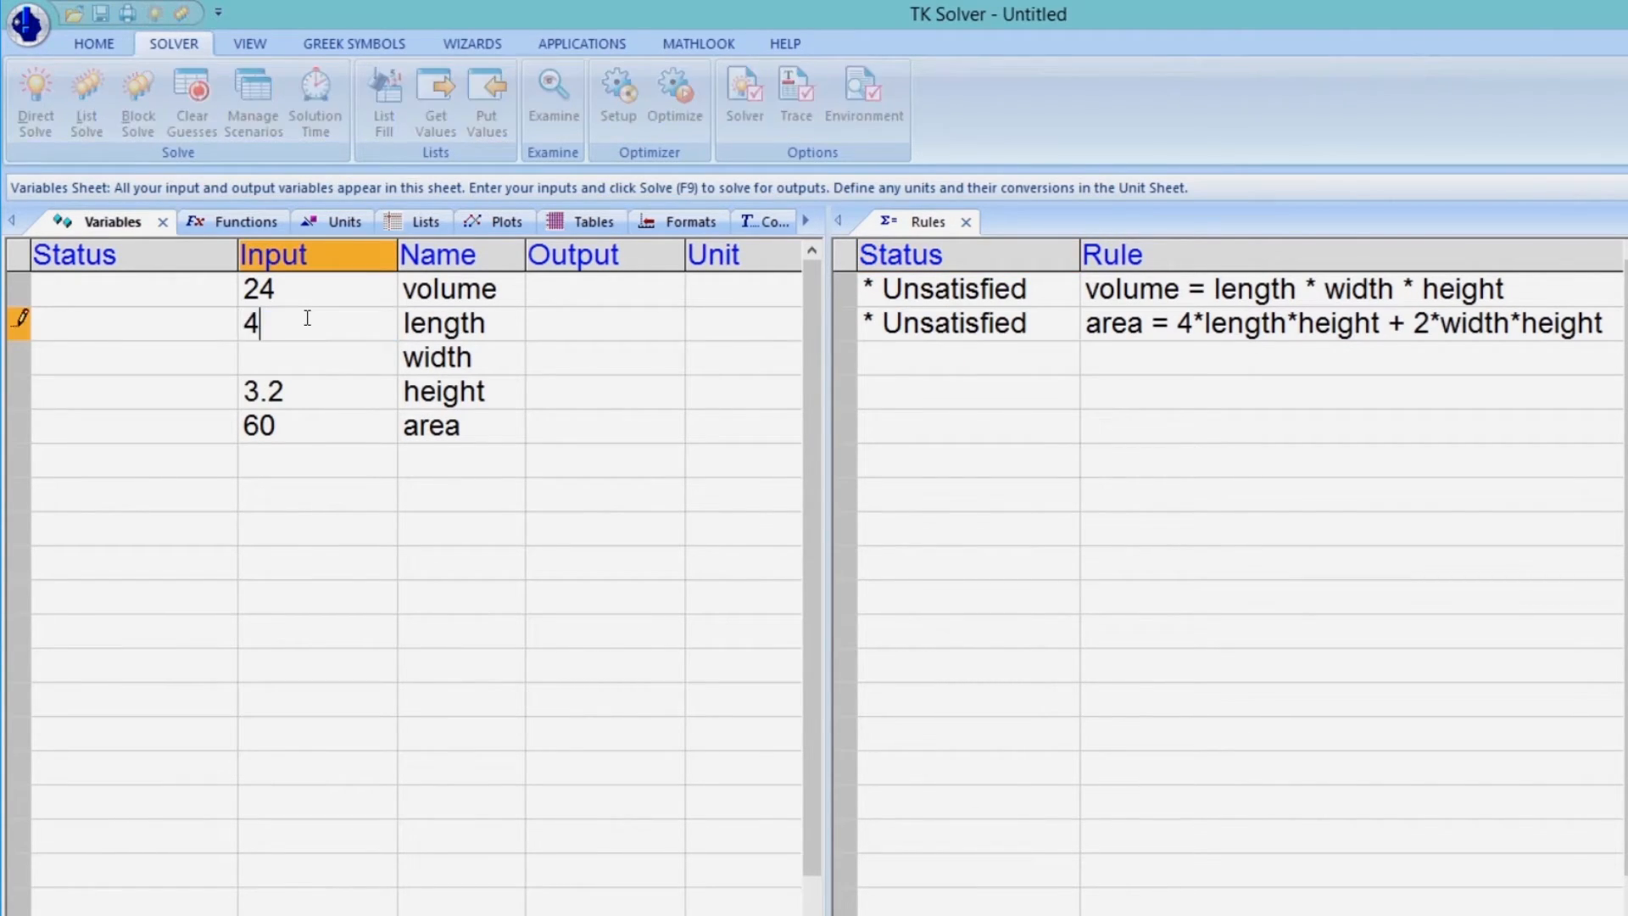
pyautogui.press('Return')
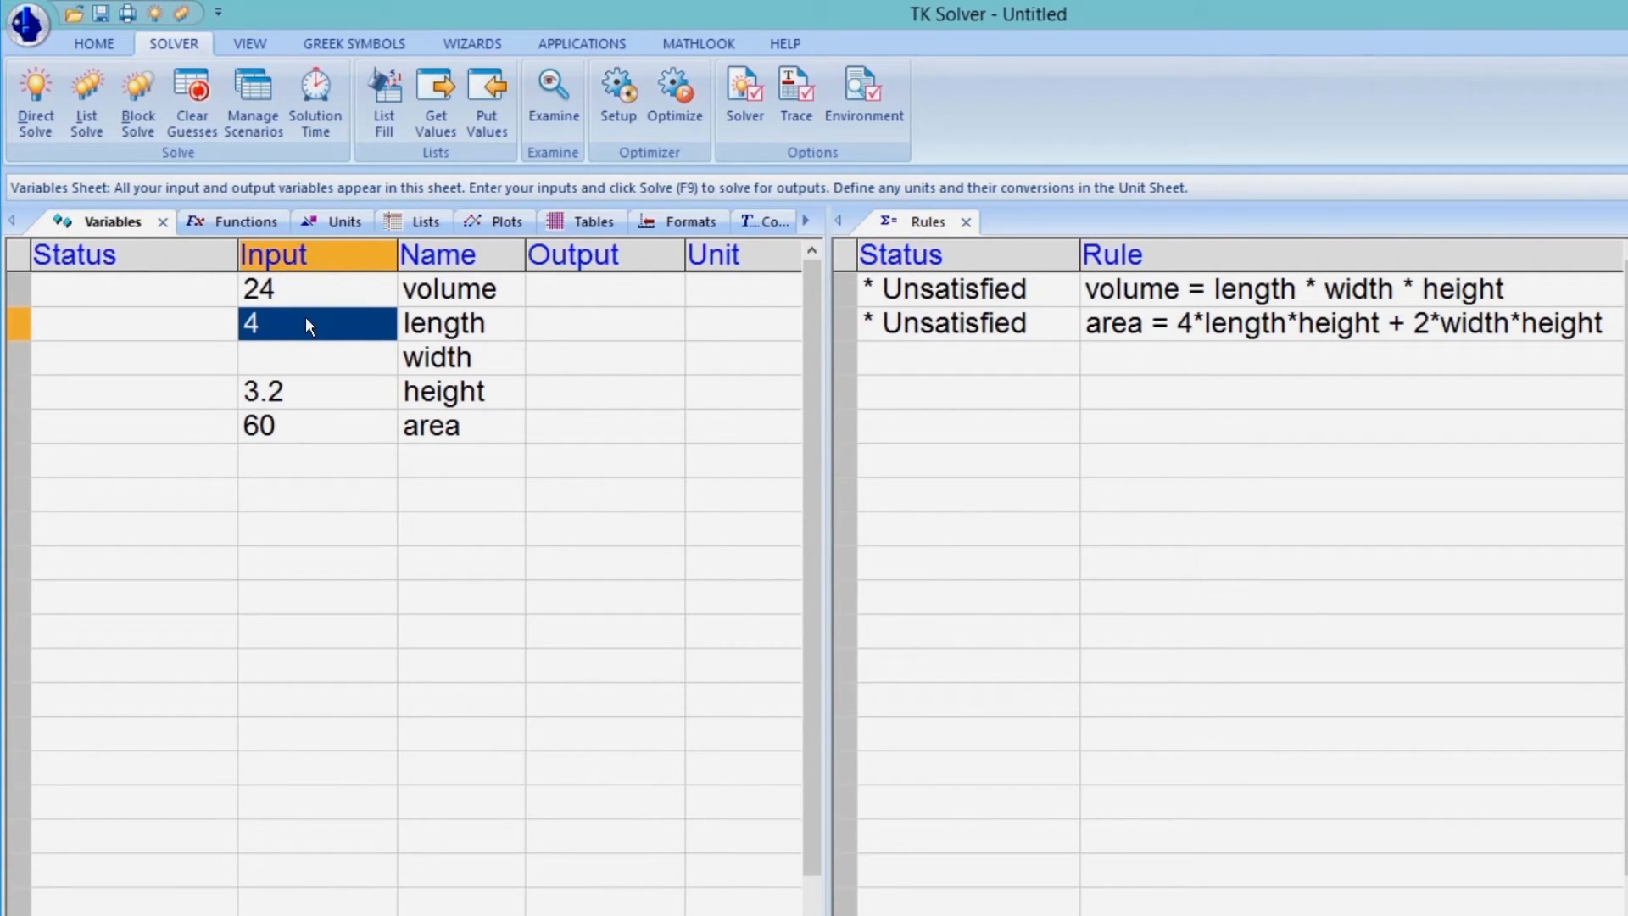
pyautogui.click(194, 319)
pyautogui.click(195, 324)
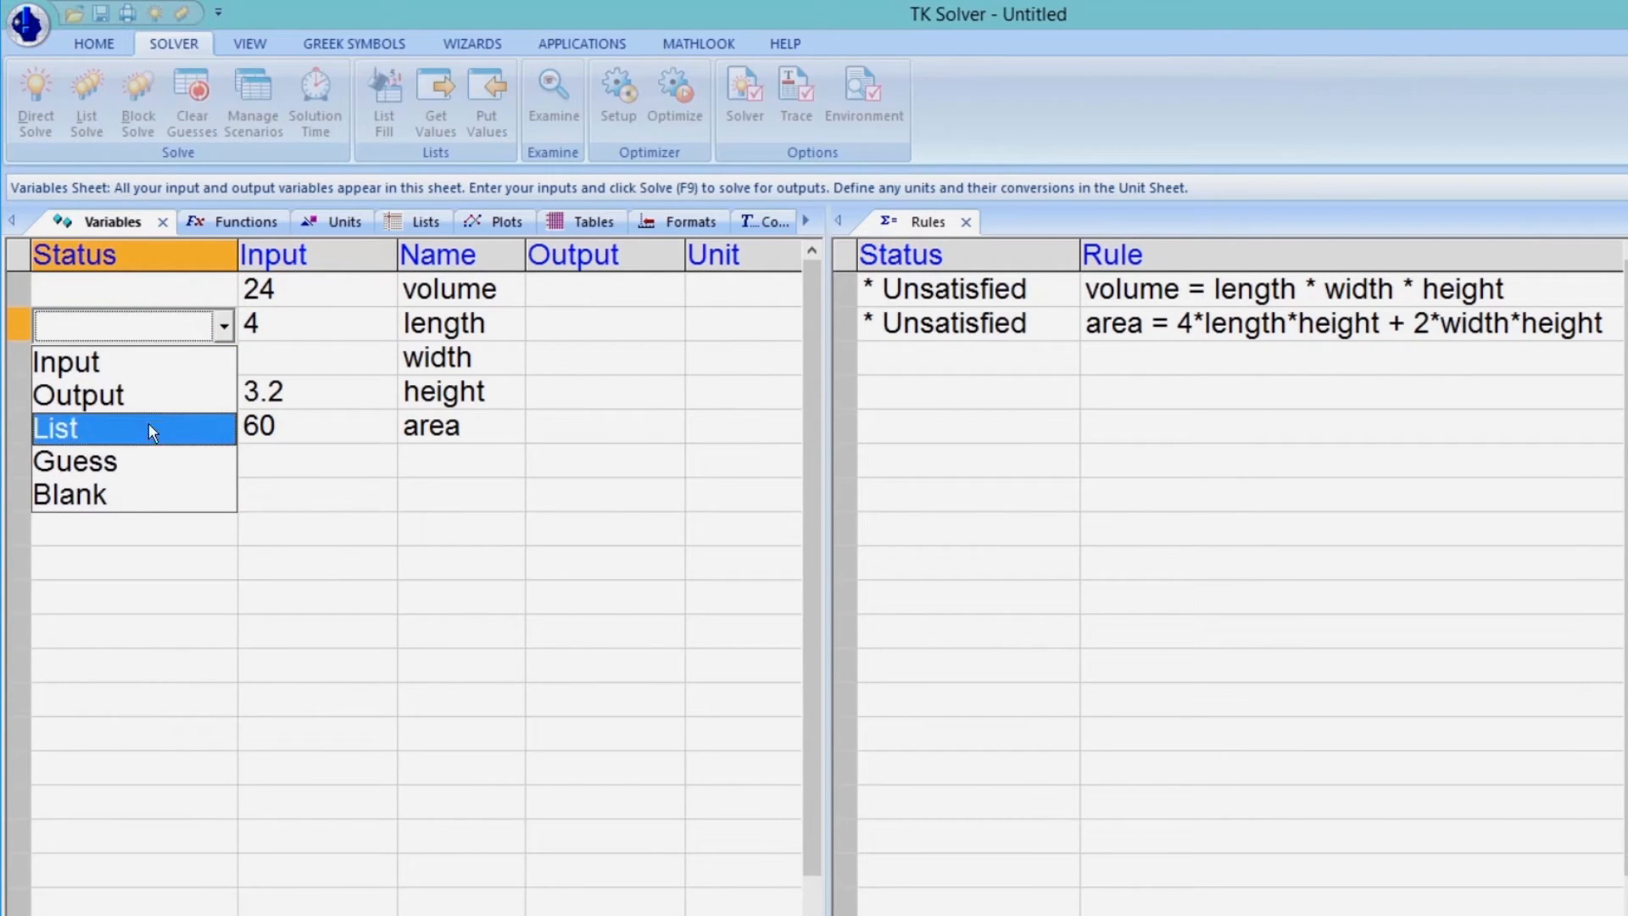
pyautogui.click(141, 455)
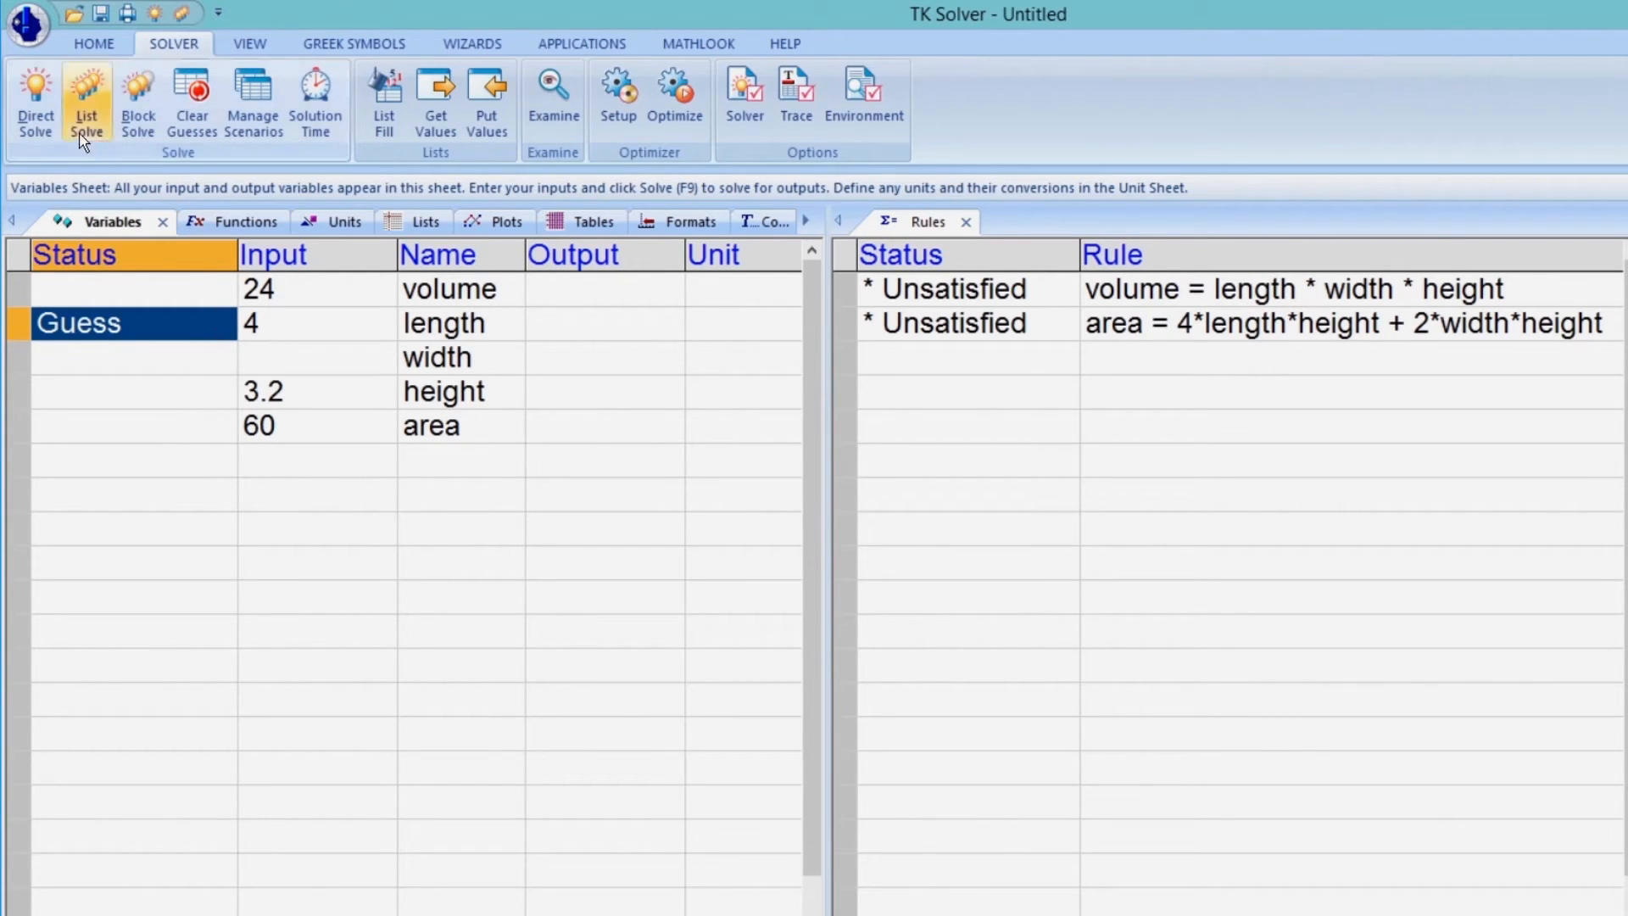
# - Run a direct solve for length and width, and select their output values and the statuses of both rules
pyautogui.click(35, 103)
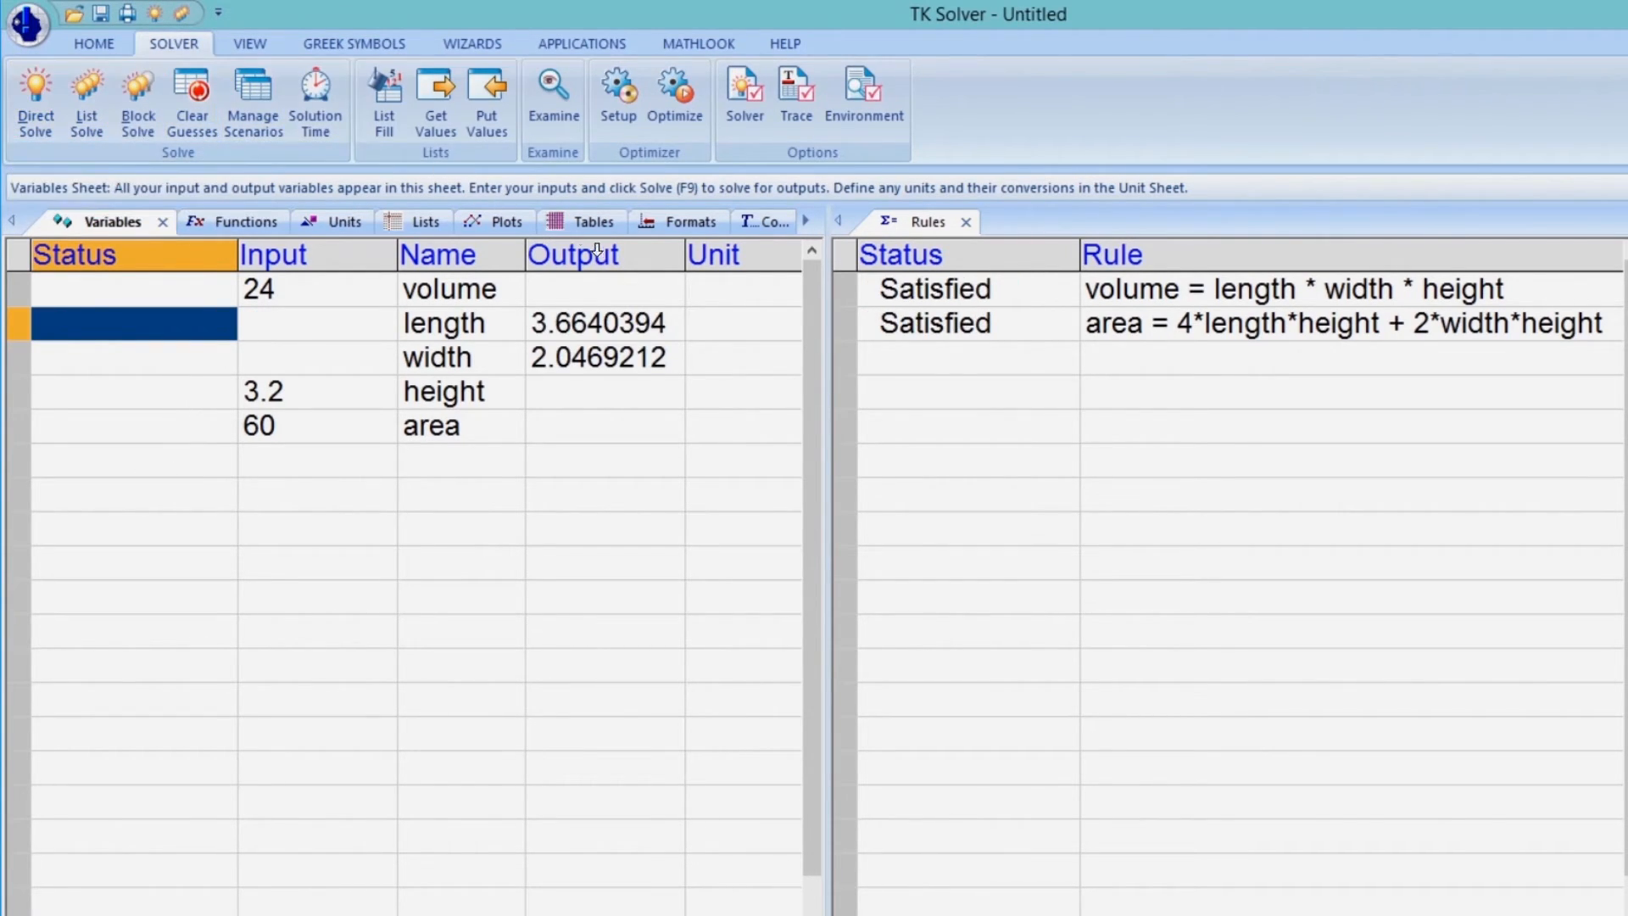
pyautogui.moveTo(610, 329); pyautogui.dragTo(609, 366)
pyautogui.moveTo(1024, 291); pyautogui.dragTo(1020, 327)
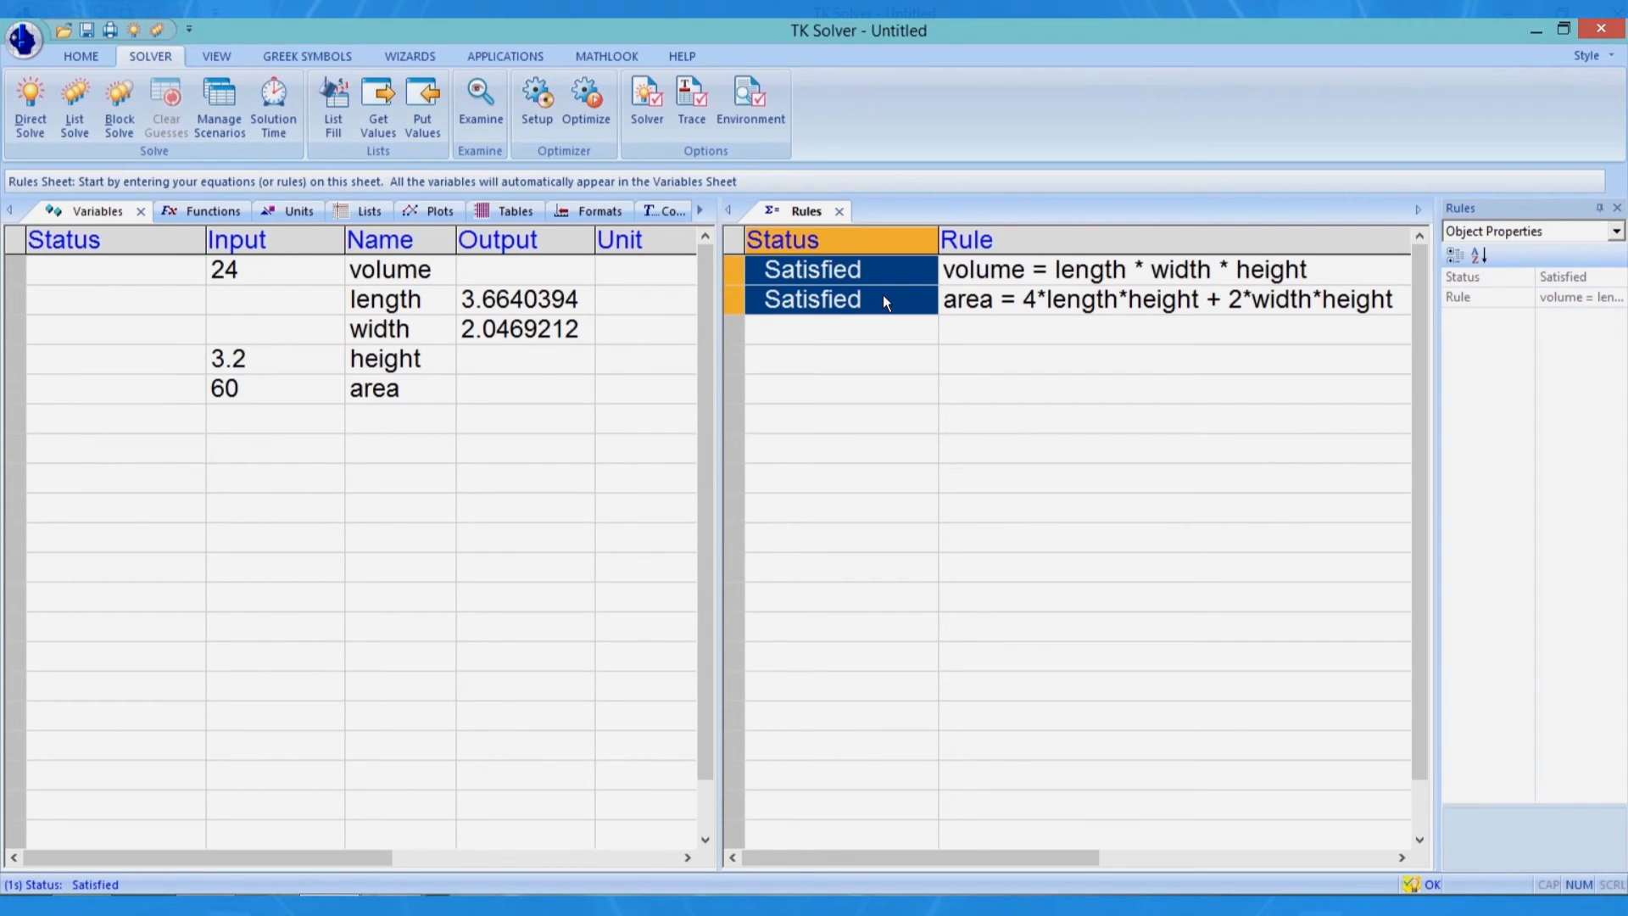
# - Save the model as tutorial1 in the TK 6 tutorial folder in the TKW Model Files format
pyautogui.click(38, 49)
pyautogui.click(68, 377)
pyautogui.write('tutorial1')
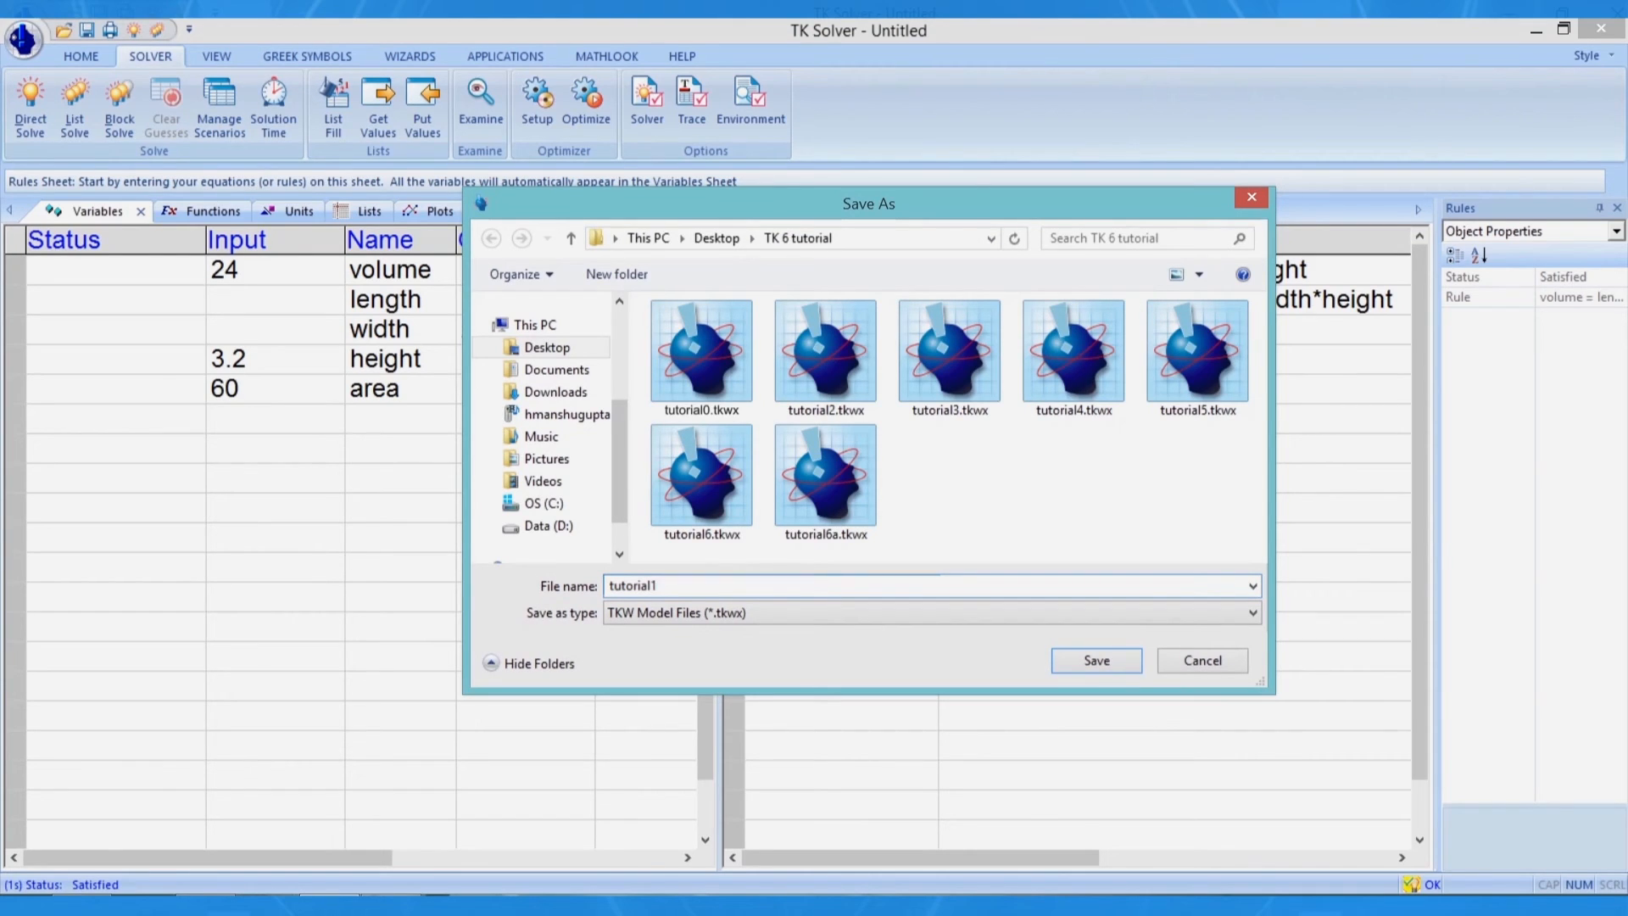
pyautogui.click(1095, 660)
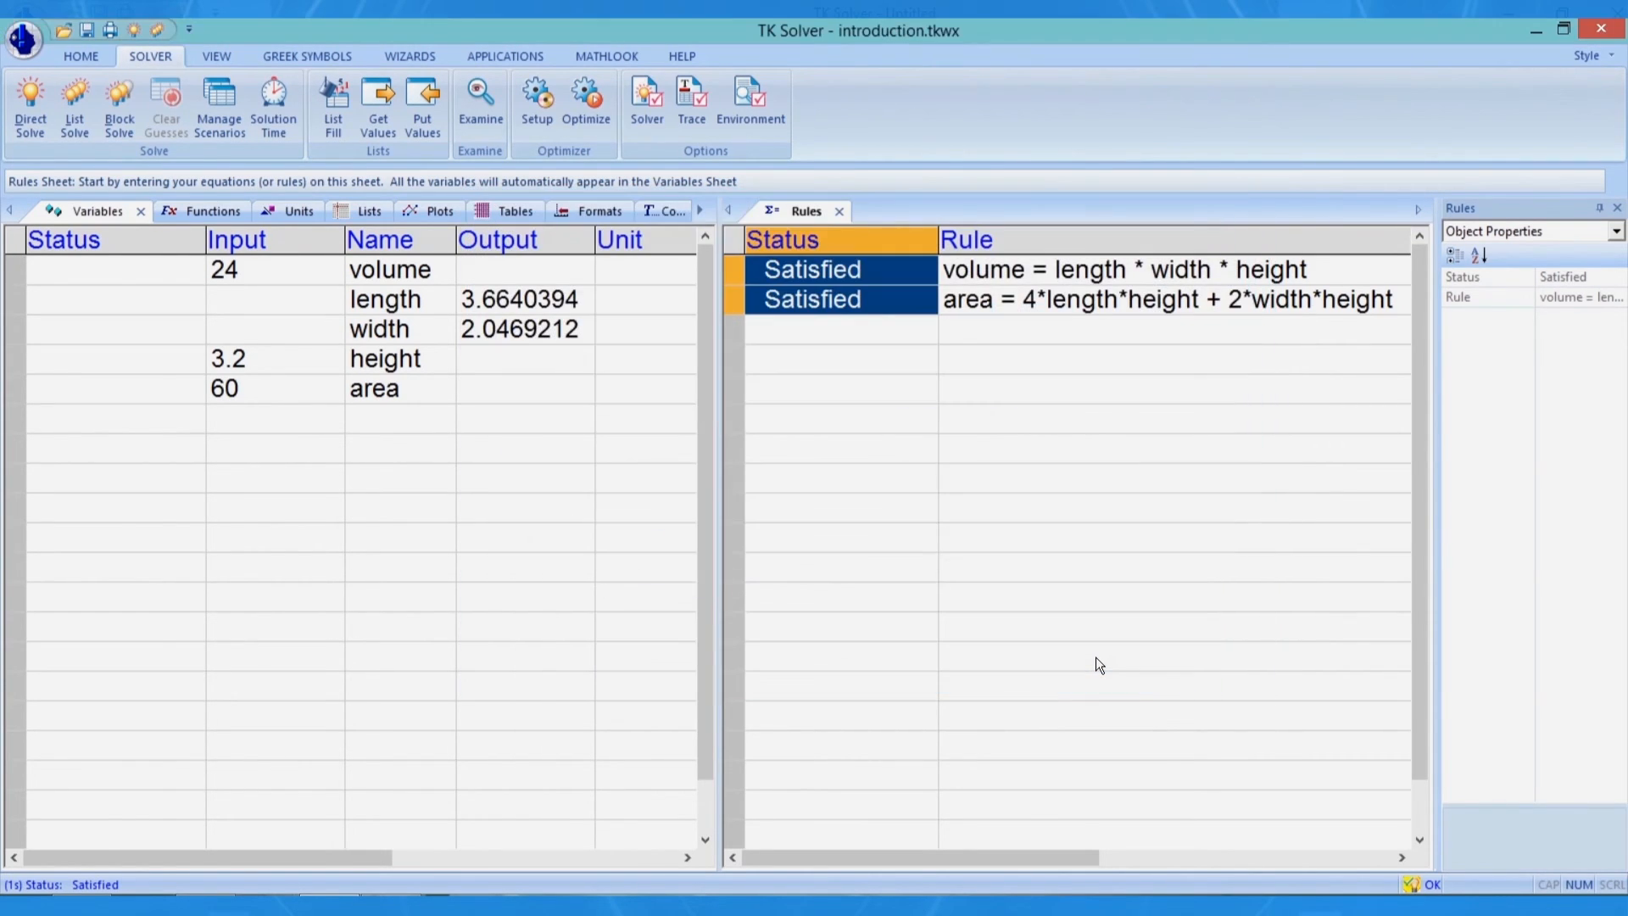